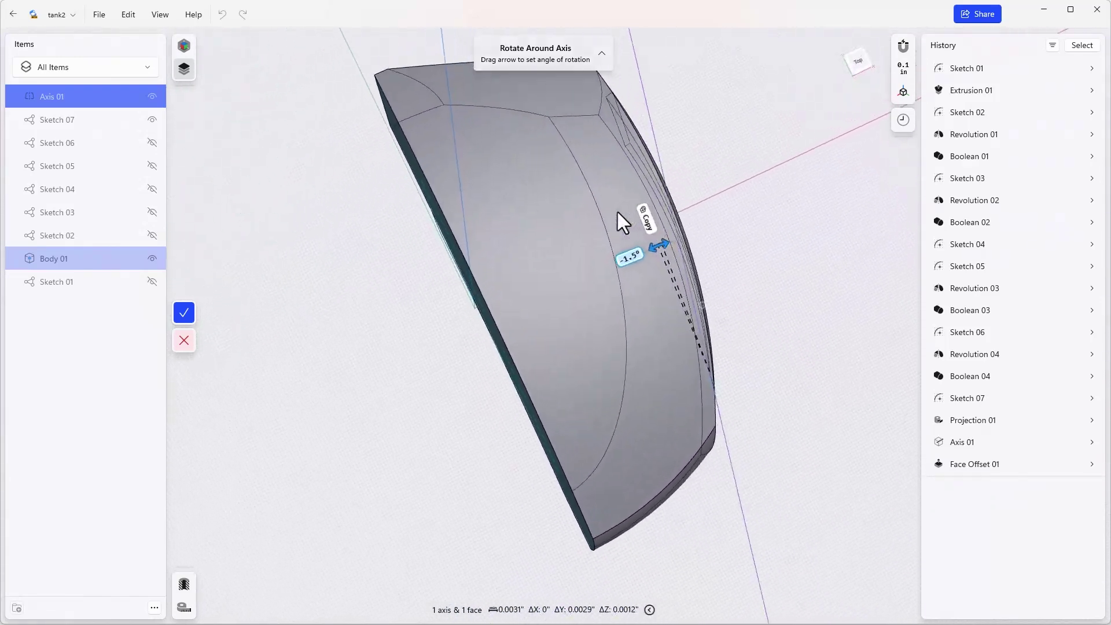
Confirm the -1.5° face rotation around Axis 01 and switch to the Top view.
left_click(860, 63)
left_click(185, 313)
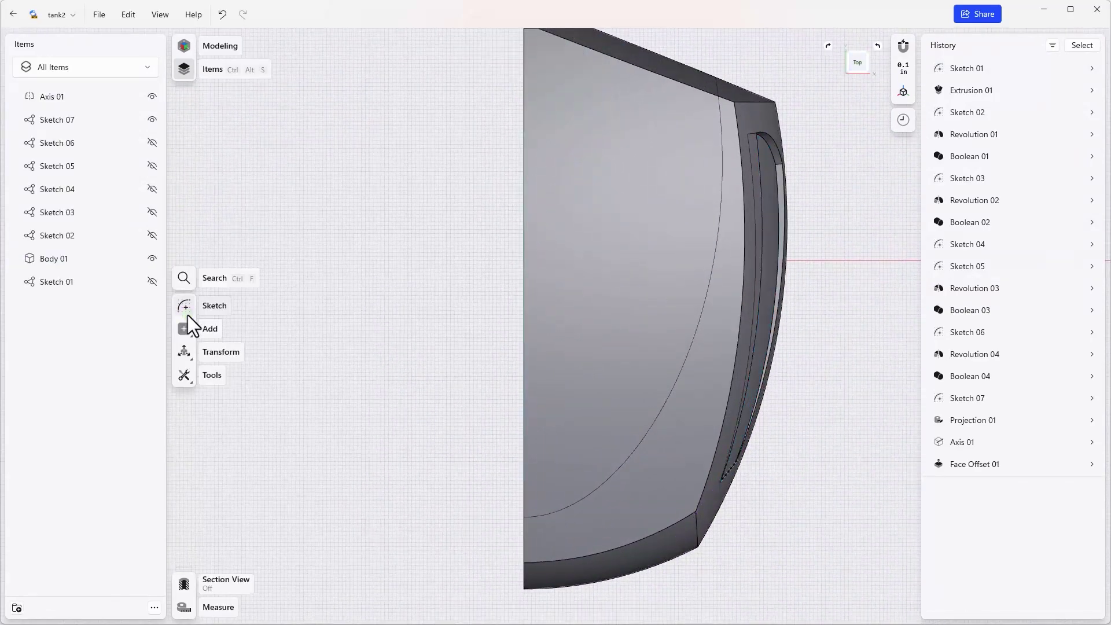
Start a new sketch and draw two connected three-point arcs over the body's left half.
left_click(185, 306)
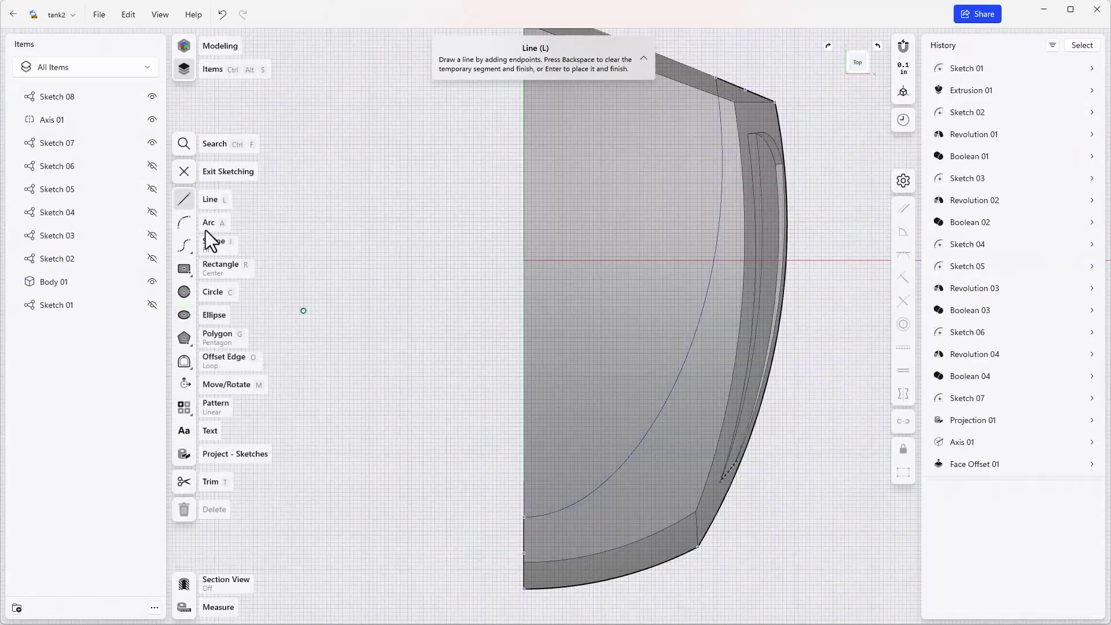
left_click(186, 221)
left_click(524, 125)
left_click(663, 156)
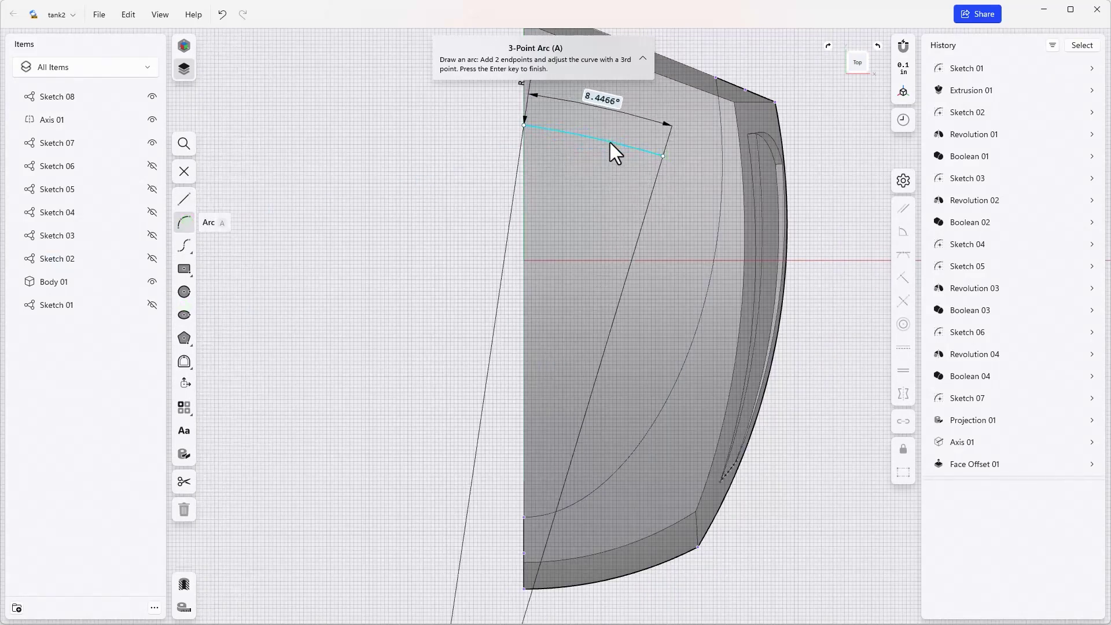
left_click(614, 138)
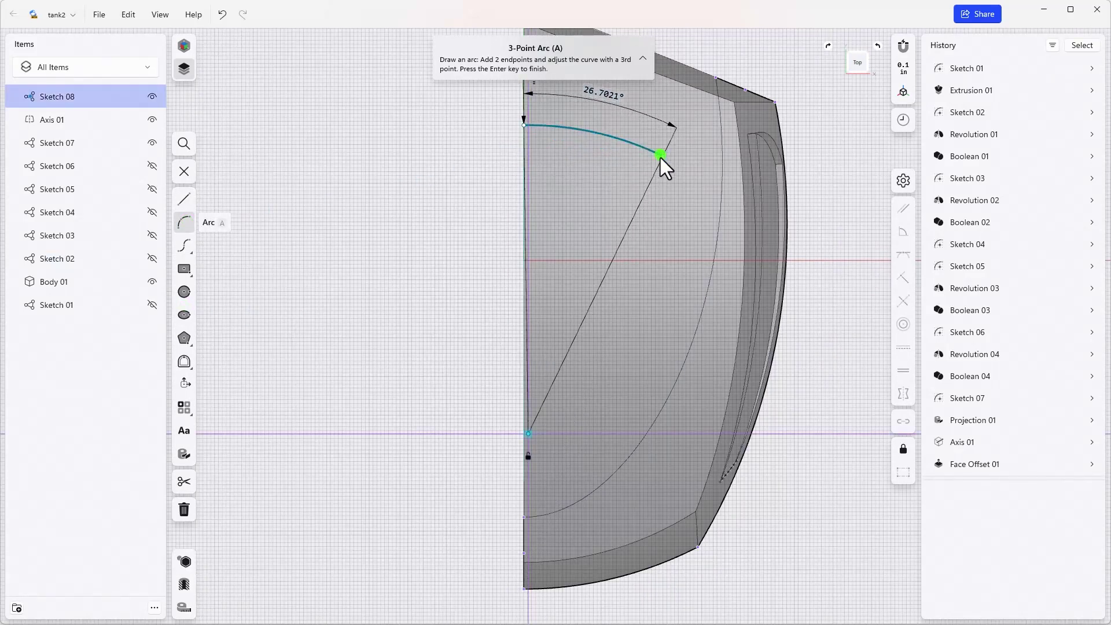
left_click(662, 156)
left_click(629, 558)
left_click(582, 613)
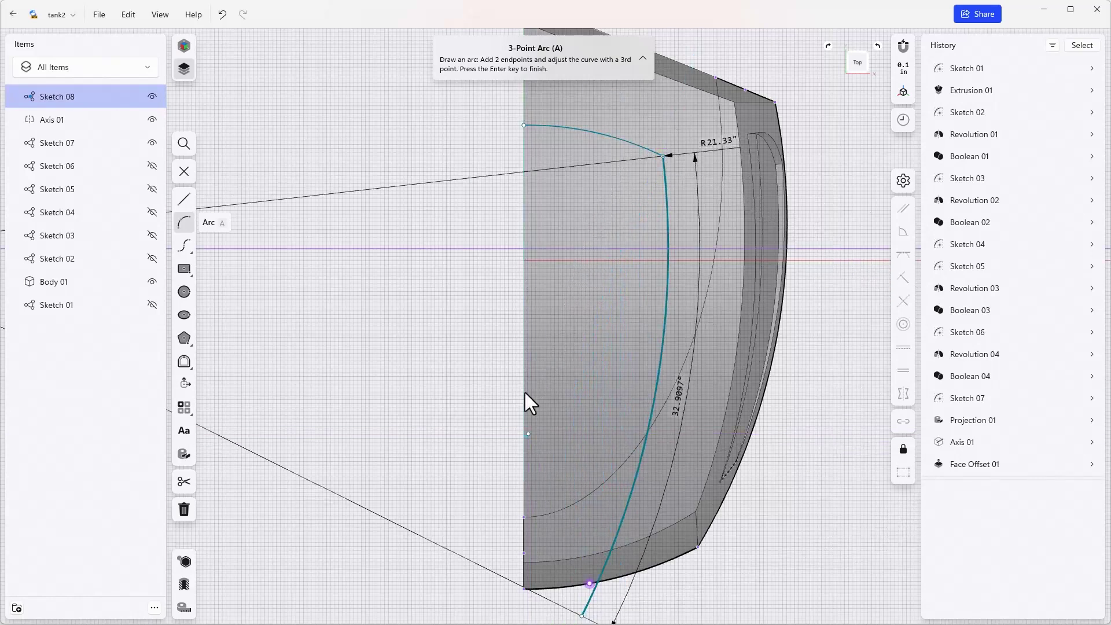
Close the profile with two straight lines, including the 3" bottom edge.
key("l")
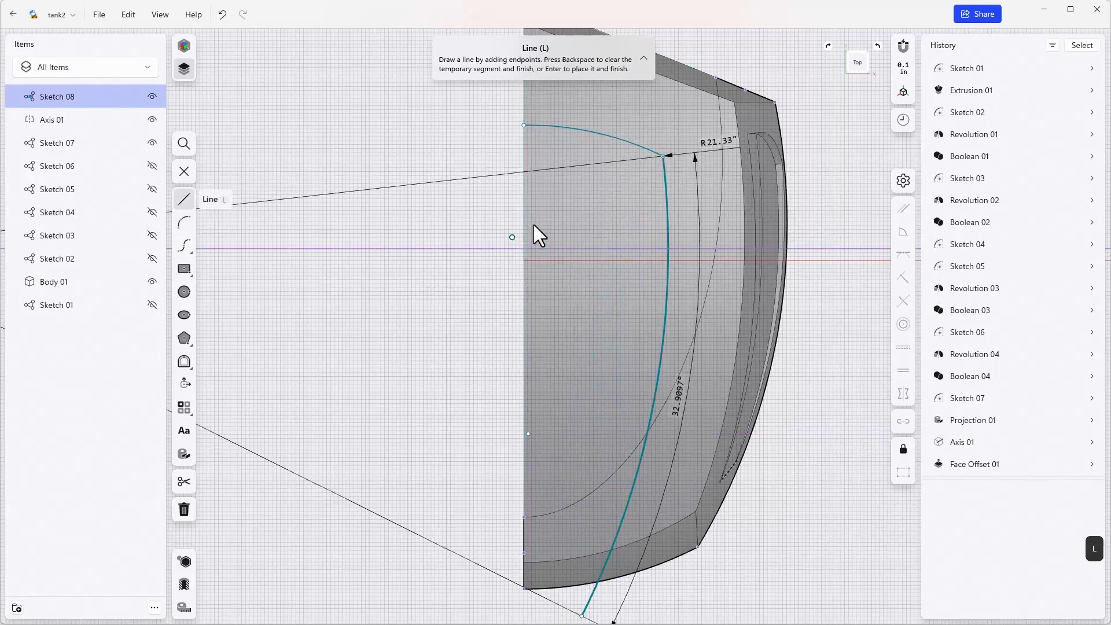
left_click(524, 125)
left_click(427, 605)
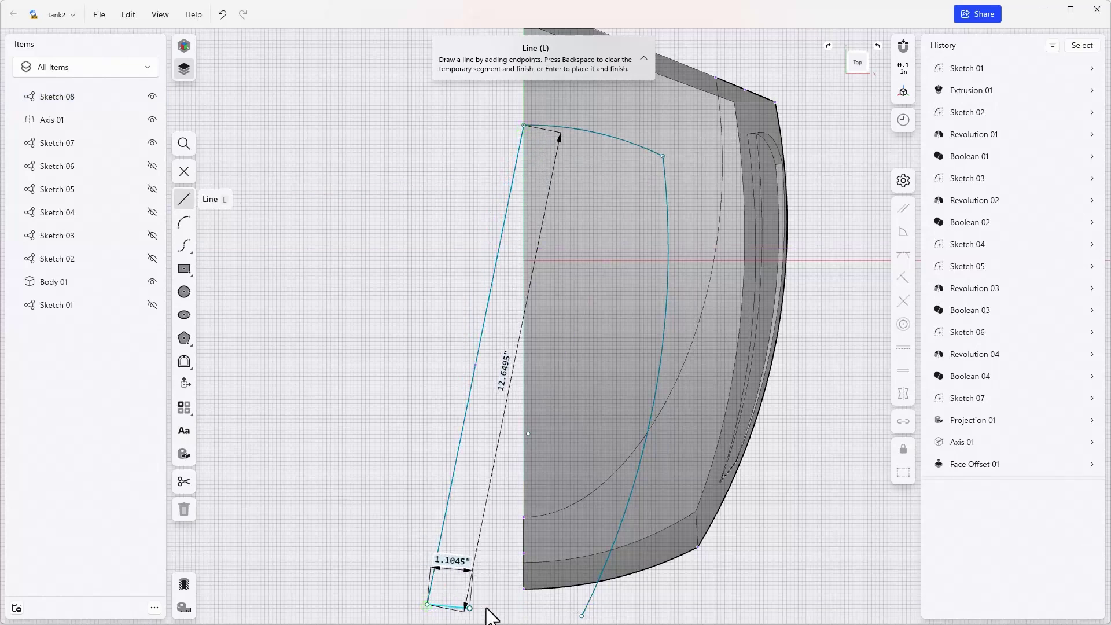
left_click(582, 615)
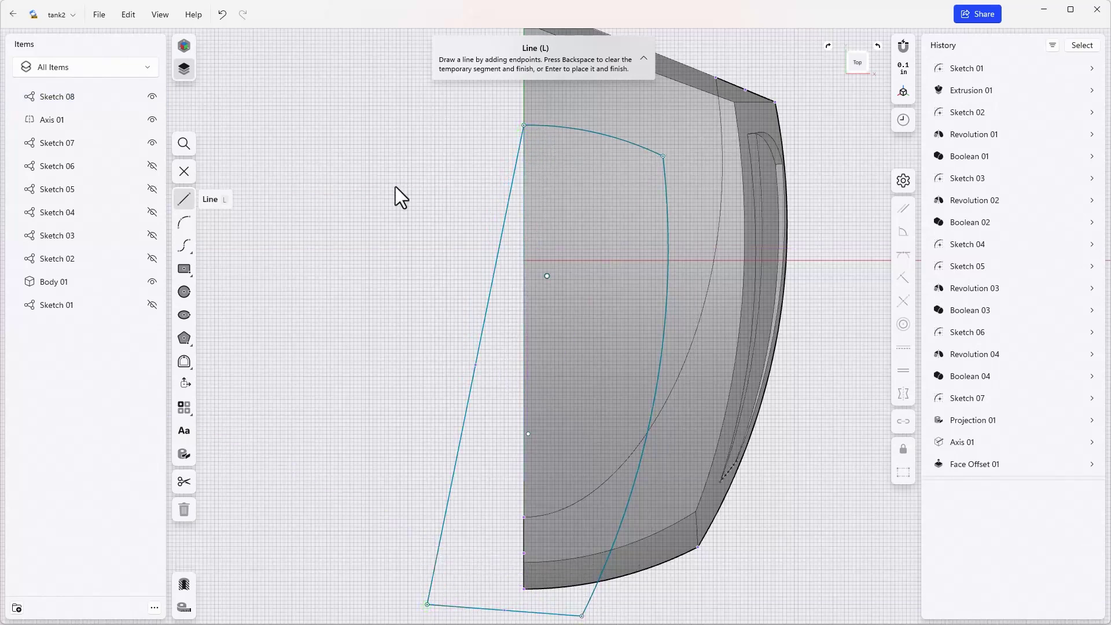
Project Sketch 08 onto the body's top face and select the projected strip for offsetting.
left_click(184, 172)
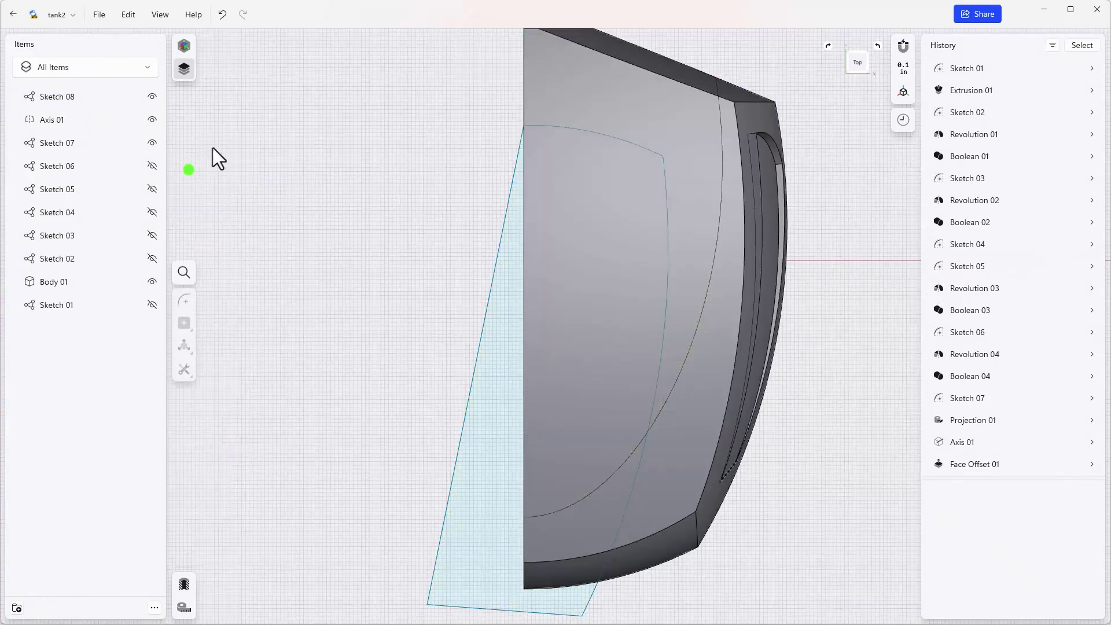
double_click(65, 98)
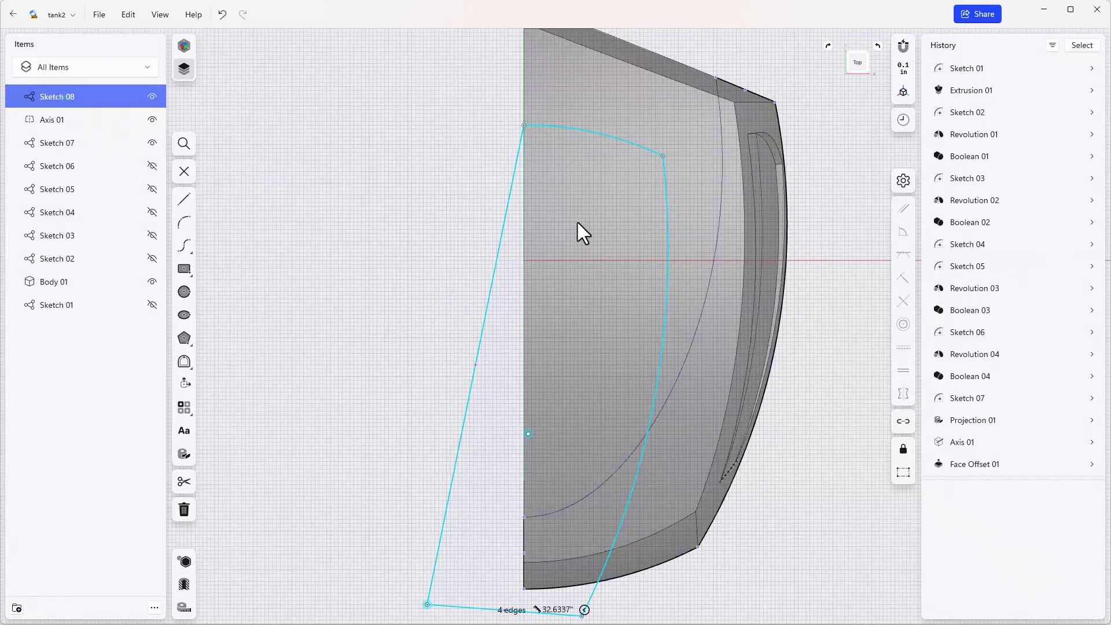
key("shift")
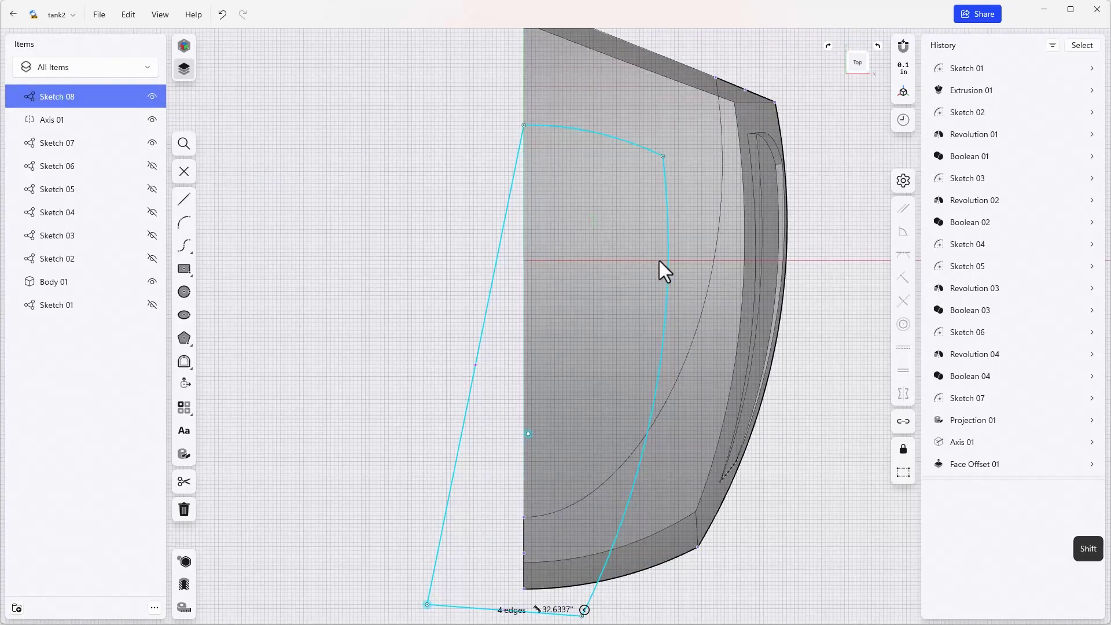
left_click(659, 261, "shift")
left_click(189, 354)
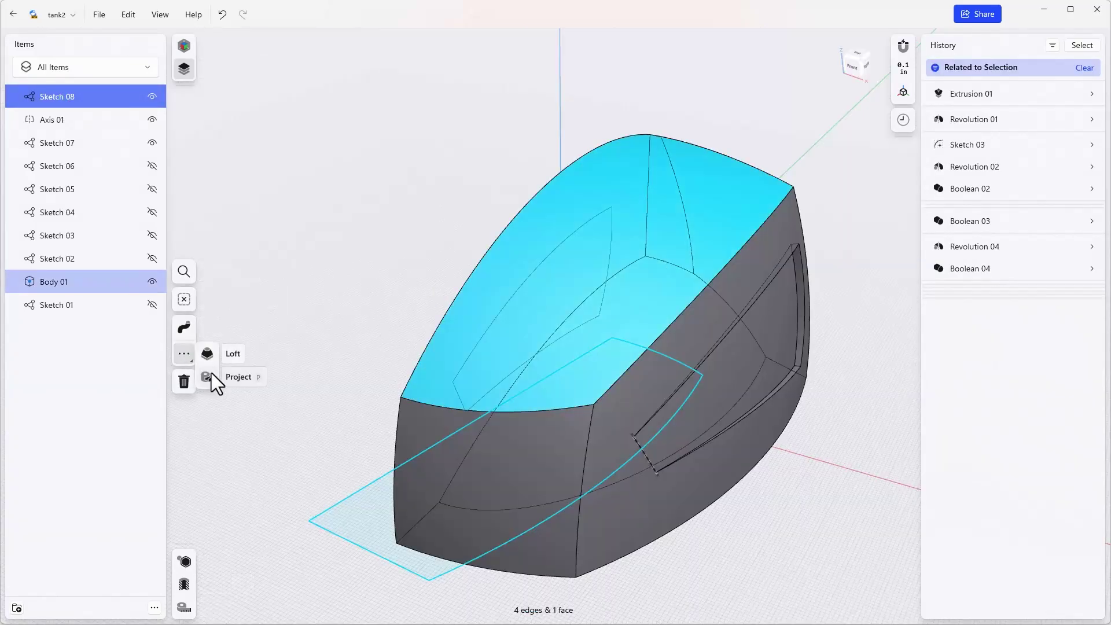
left_click(206, 377)
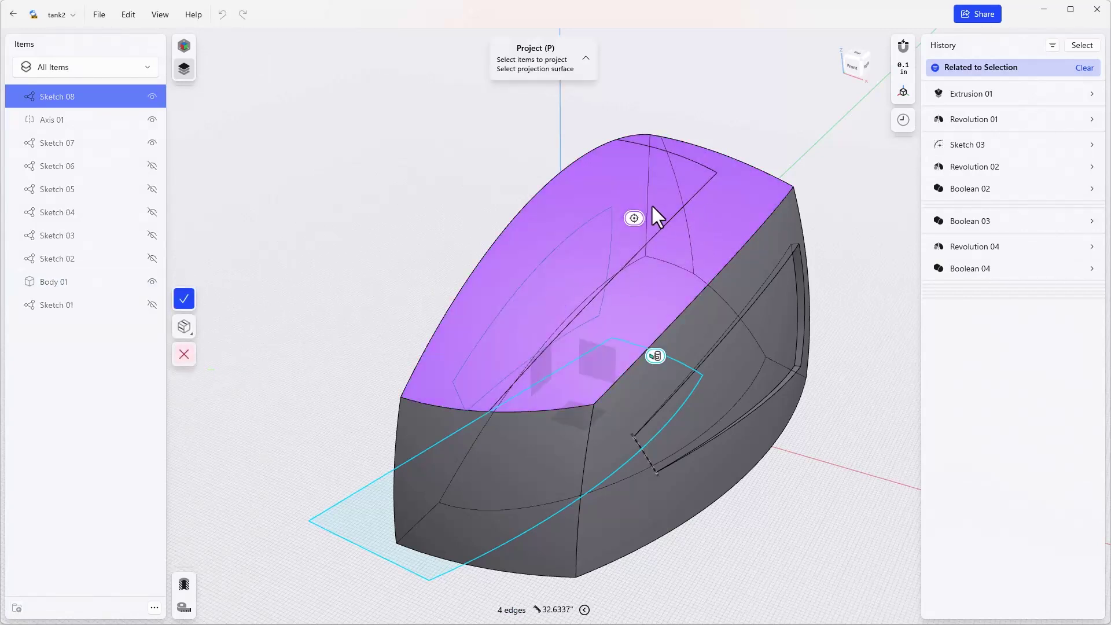
left_click(191, 302)
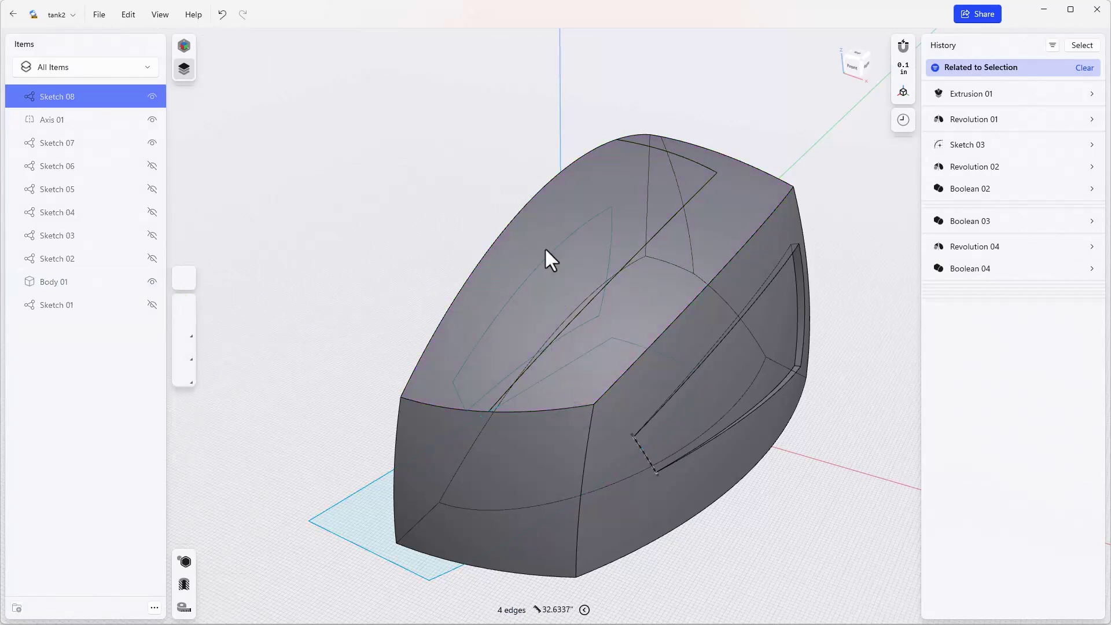
left_click(571, 207)
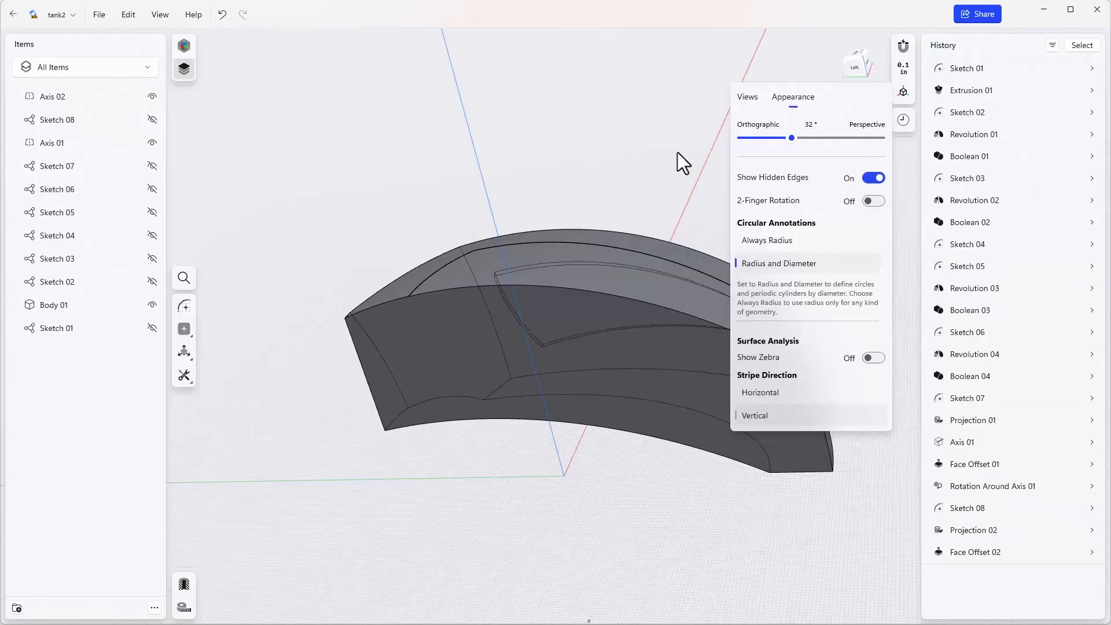
Try rounding an inner top edge, then cancel and clear the edge selection.
left_click(676, 151)
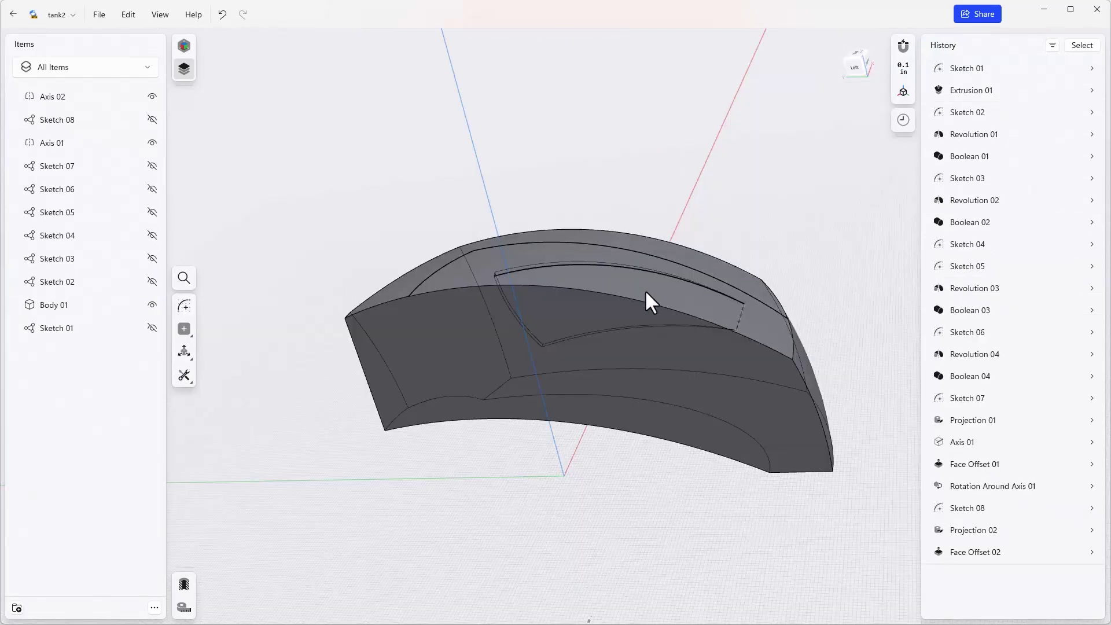
left_click(623, 328)
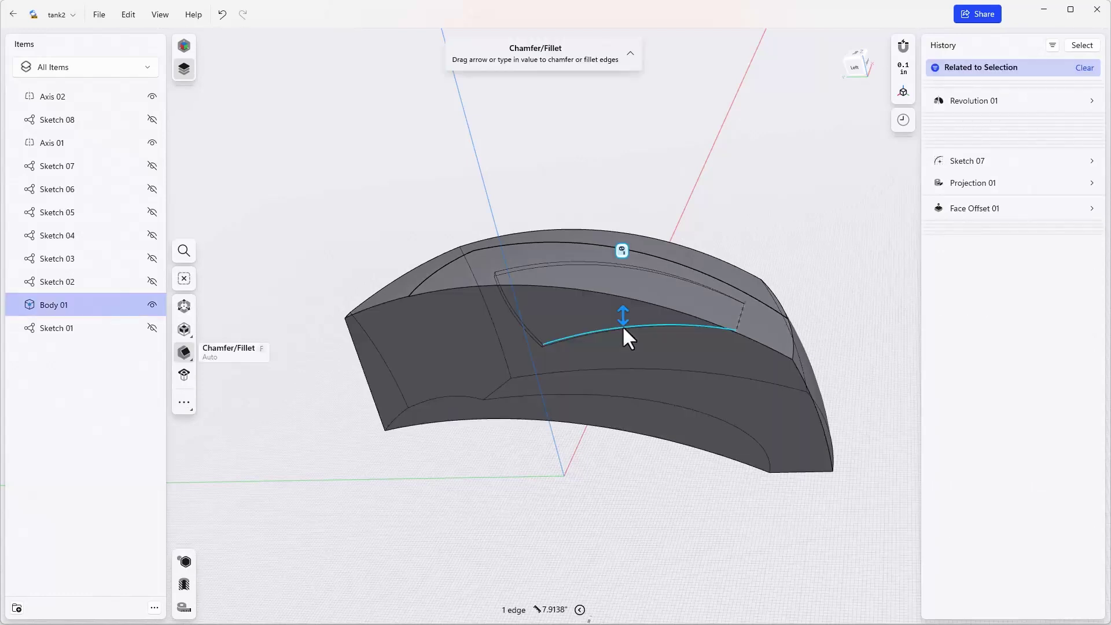
left_click(625, 369)
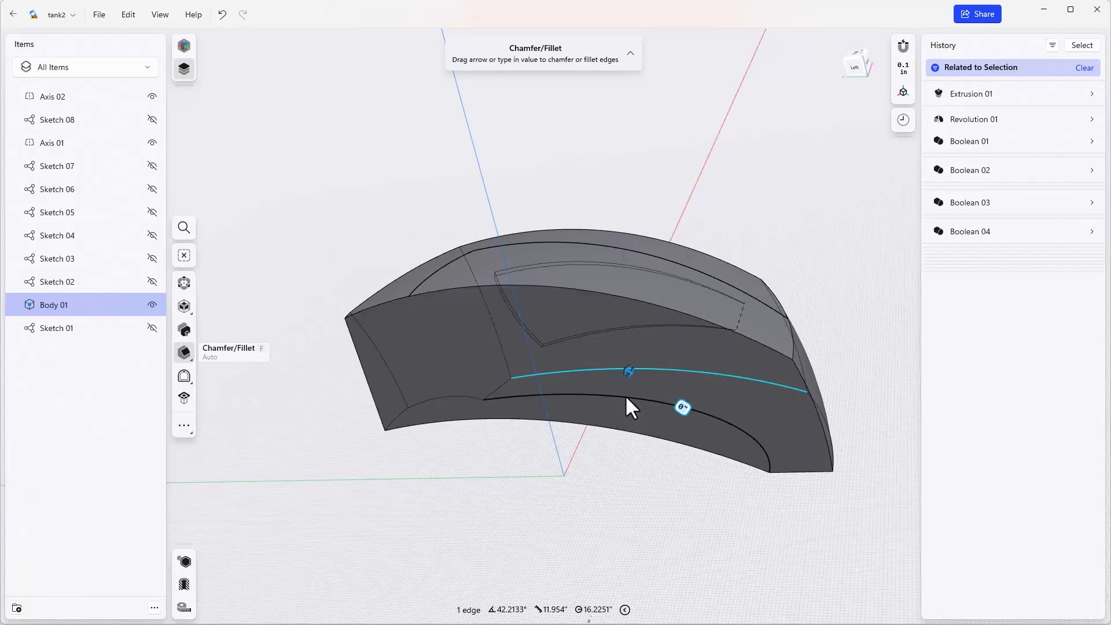
left_click(800, 253)
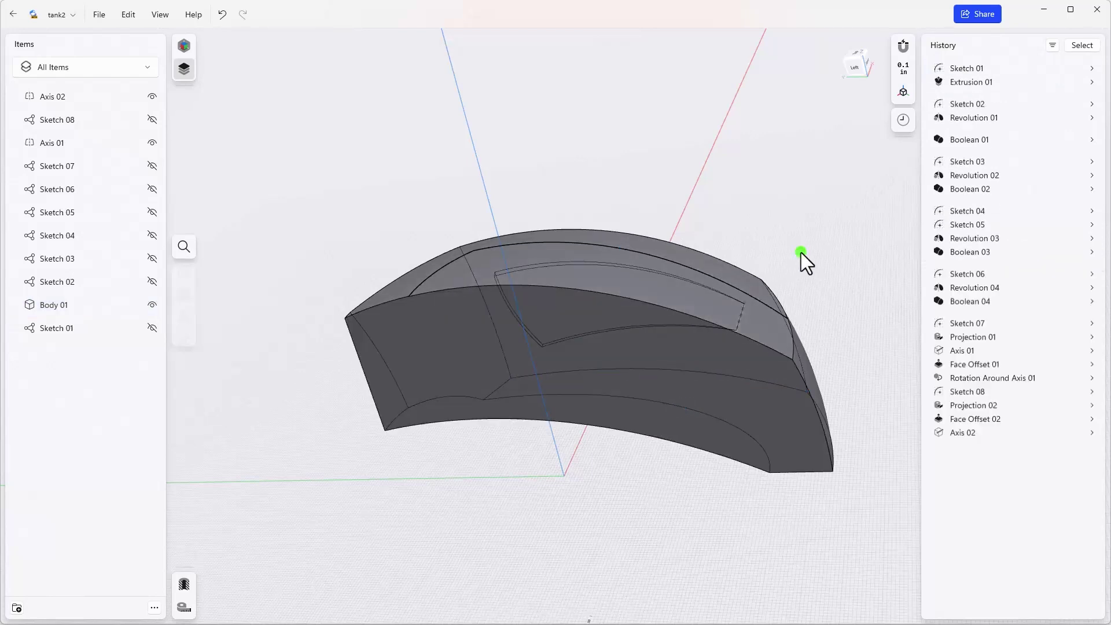
Turn off Show Hidden Edges in the Appearance view settings.
left_click(904, 91)
left_click(794, 93)
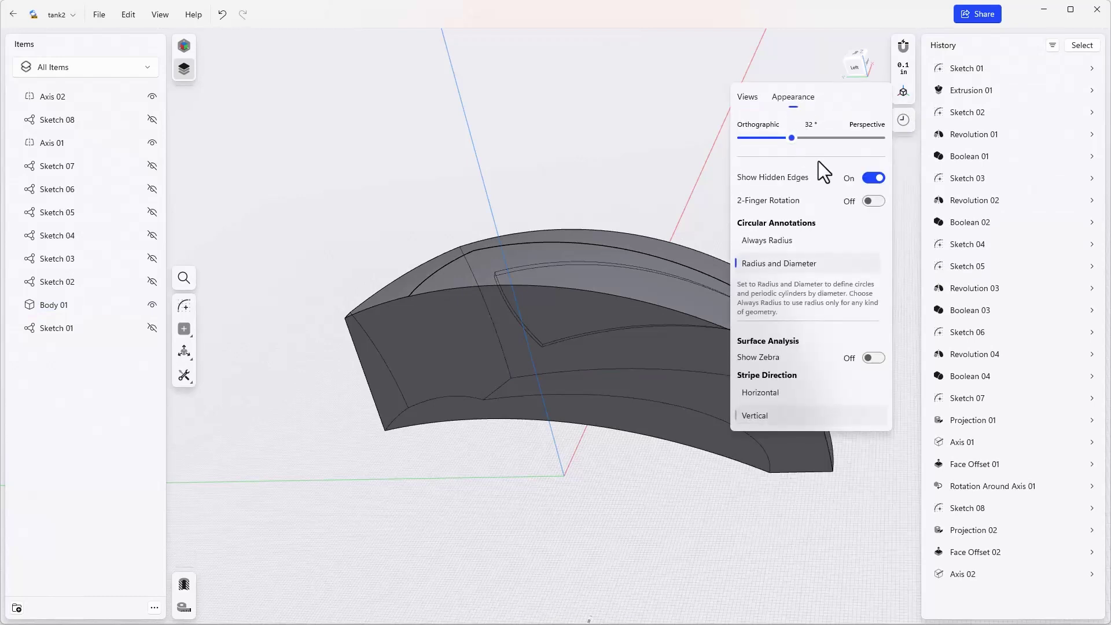
left_click(873, 177)
left_click(318, 248)
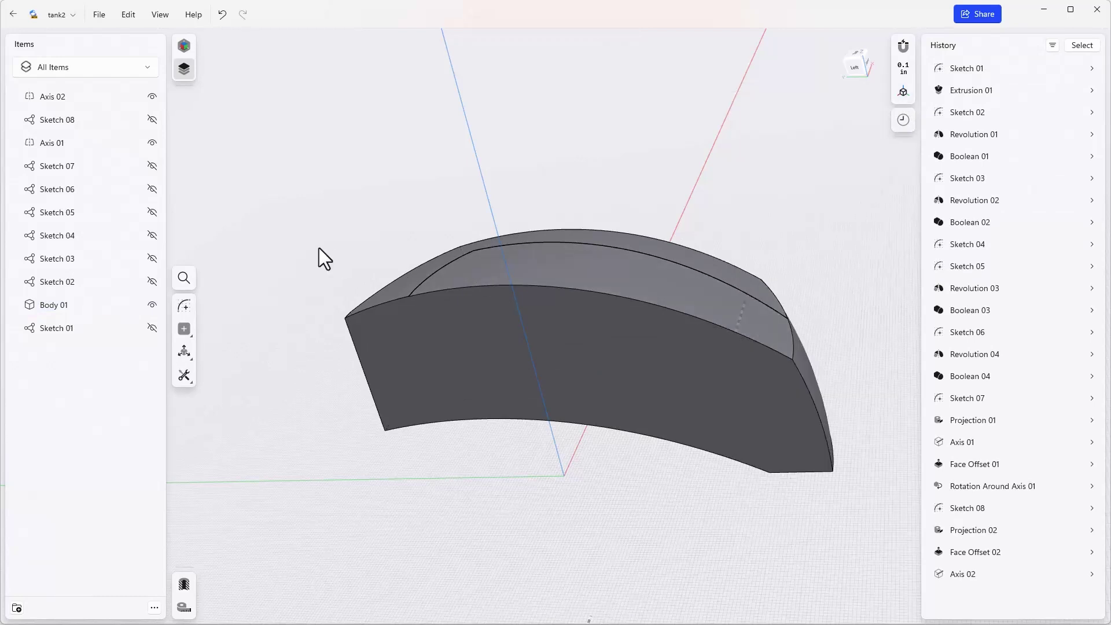
Create Axis 03 perpendicular to the YZ plane at a point on the body.
left_click(183, 330)
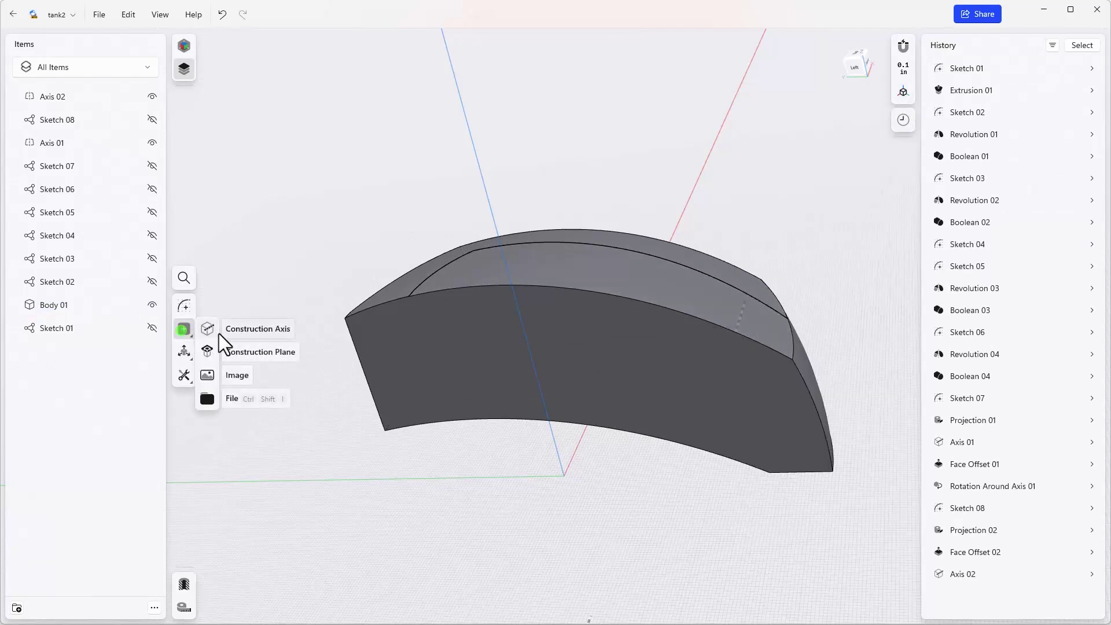
left_click(281, 329)
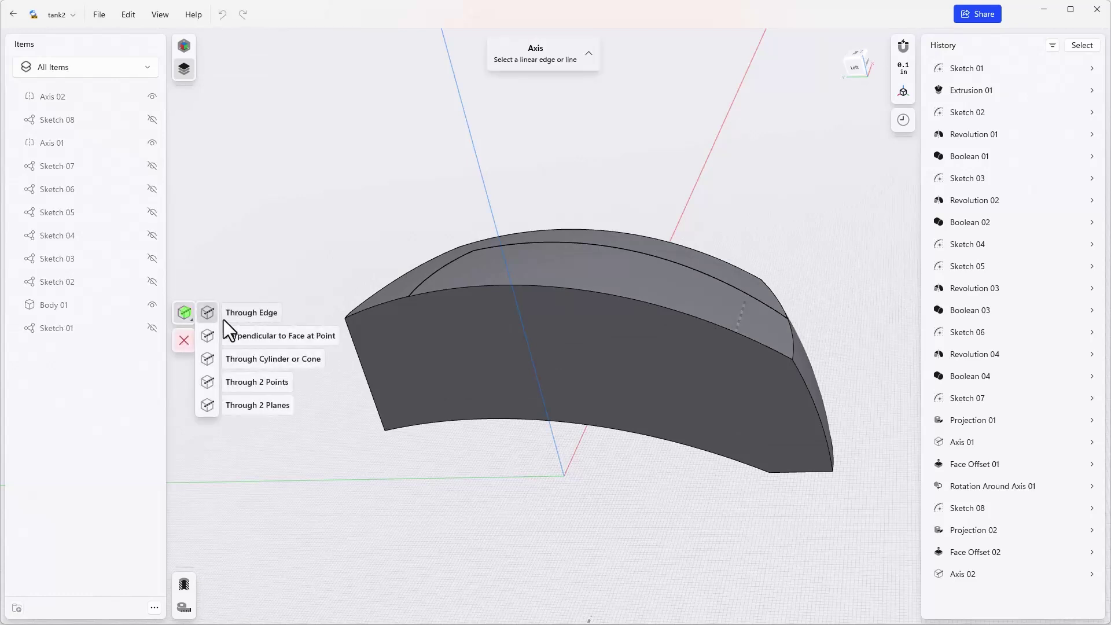
left_click(265, 336)
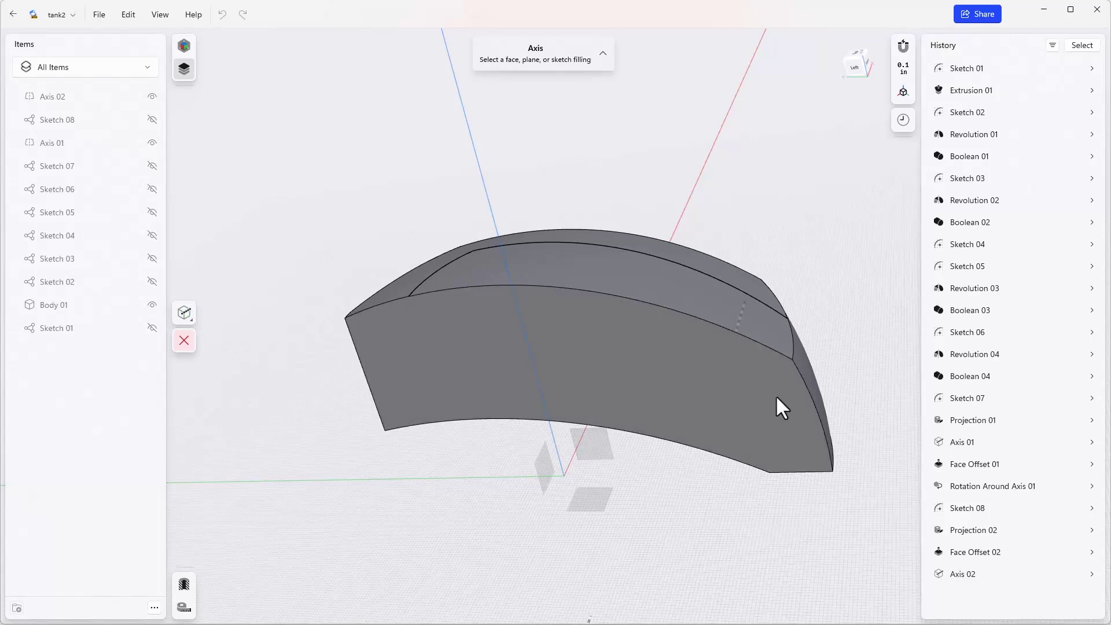
left_click(595, 451)
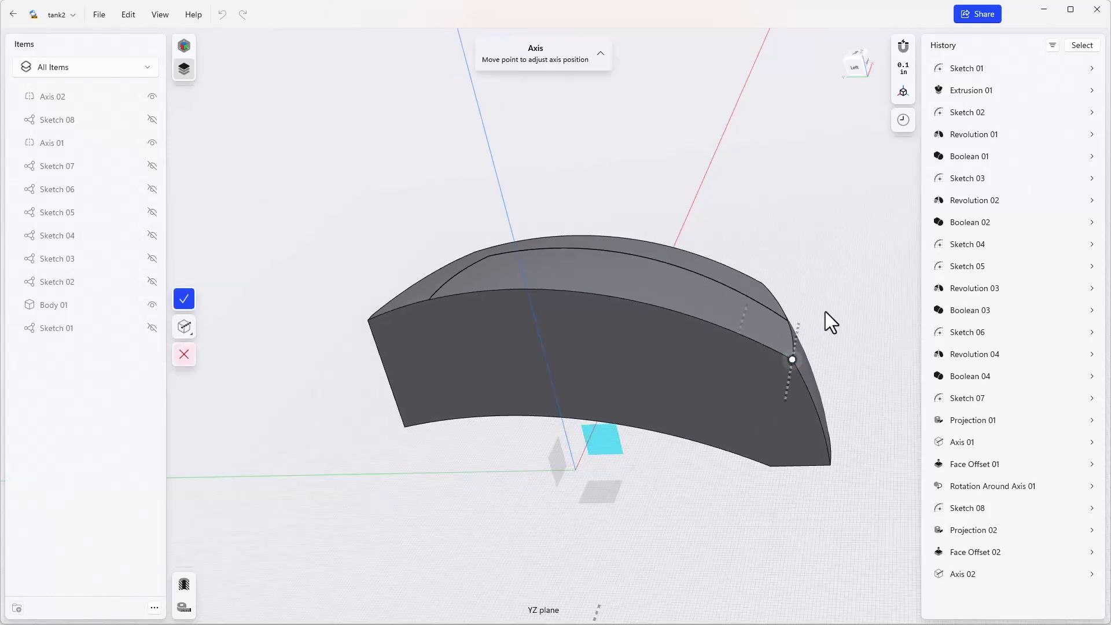
key("1")
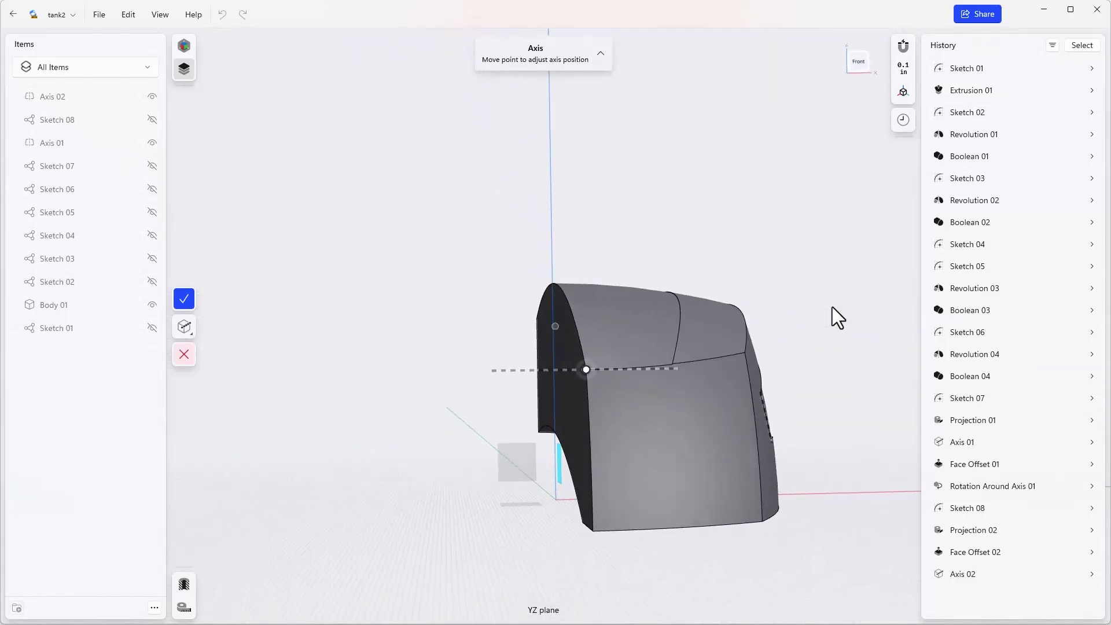
left_click(184, 298)
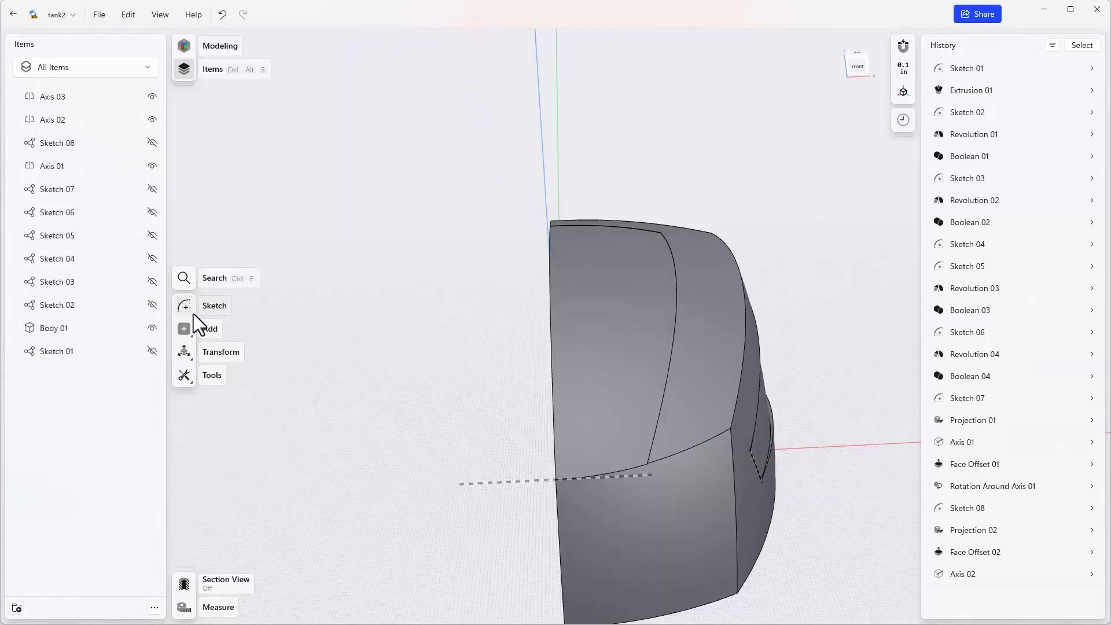
Set up Rotate Around Axis on the upper front face with Axis 03 as pivot.
left_click(187, 348)
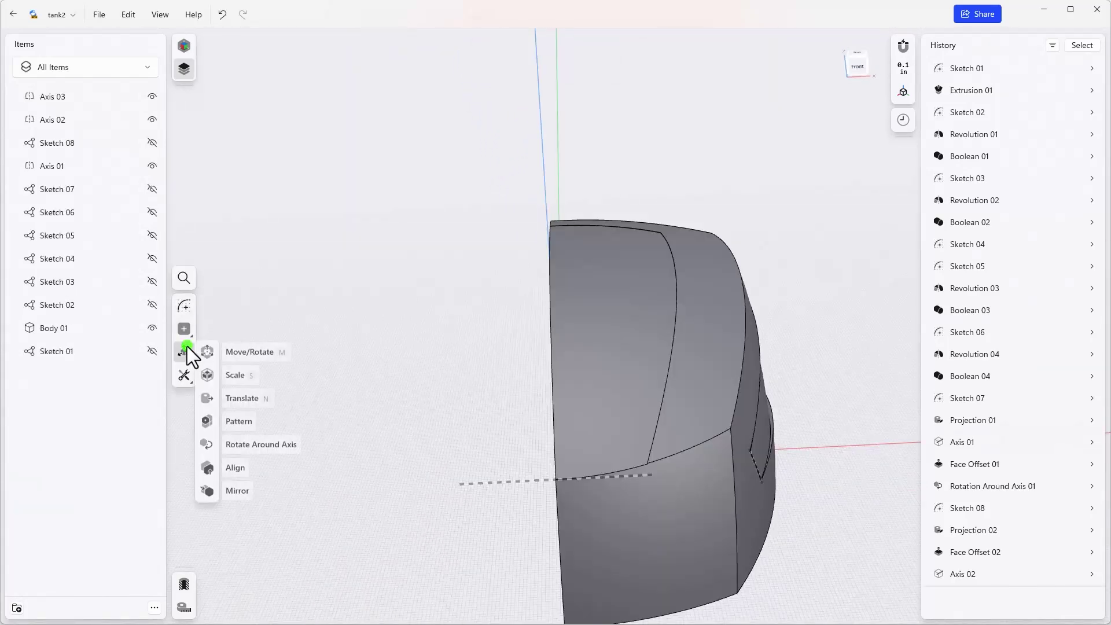
left_click(265, 448)
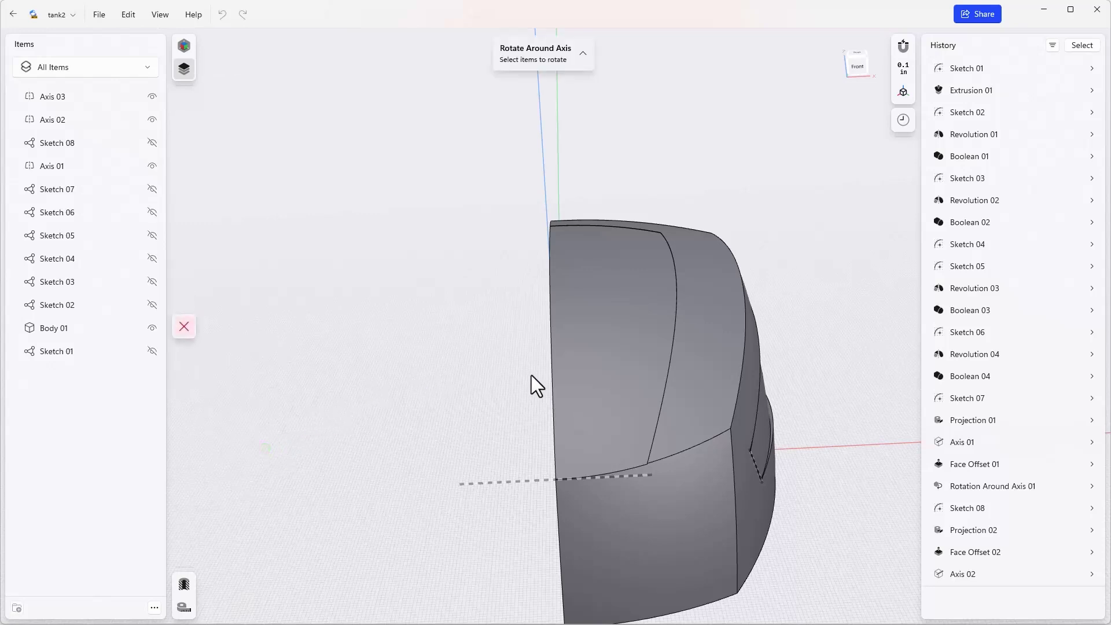
left_click(609, 323)
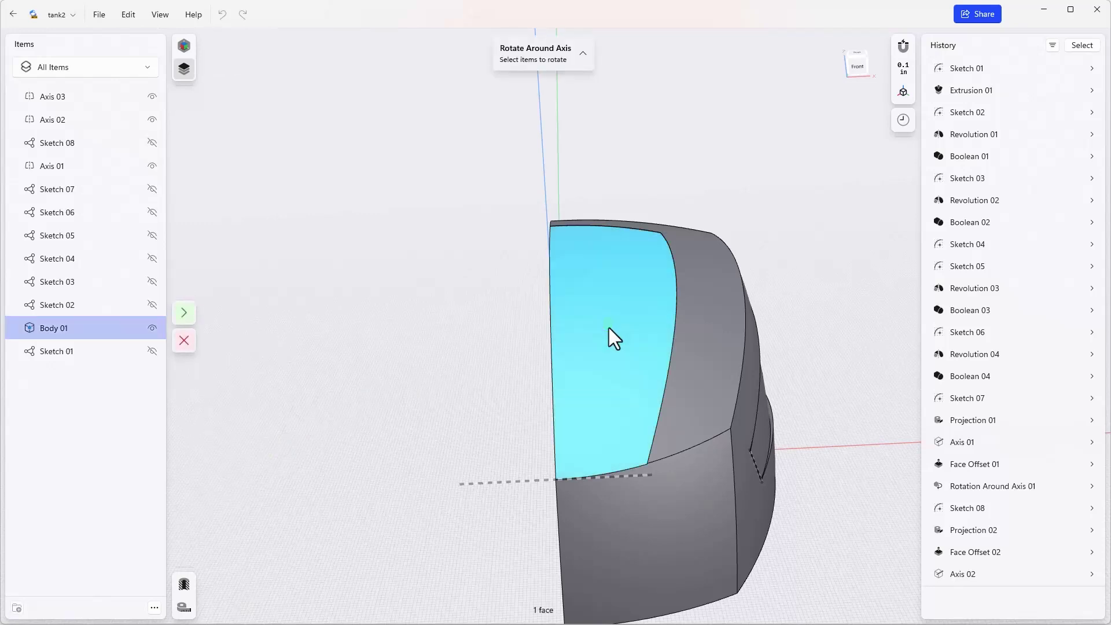
left_click(179, 310)
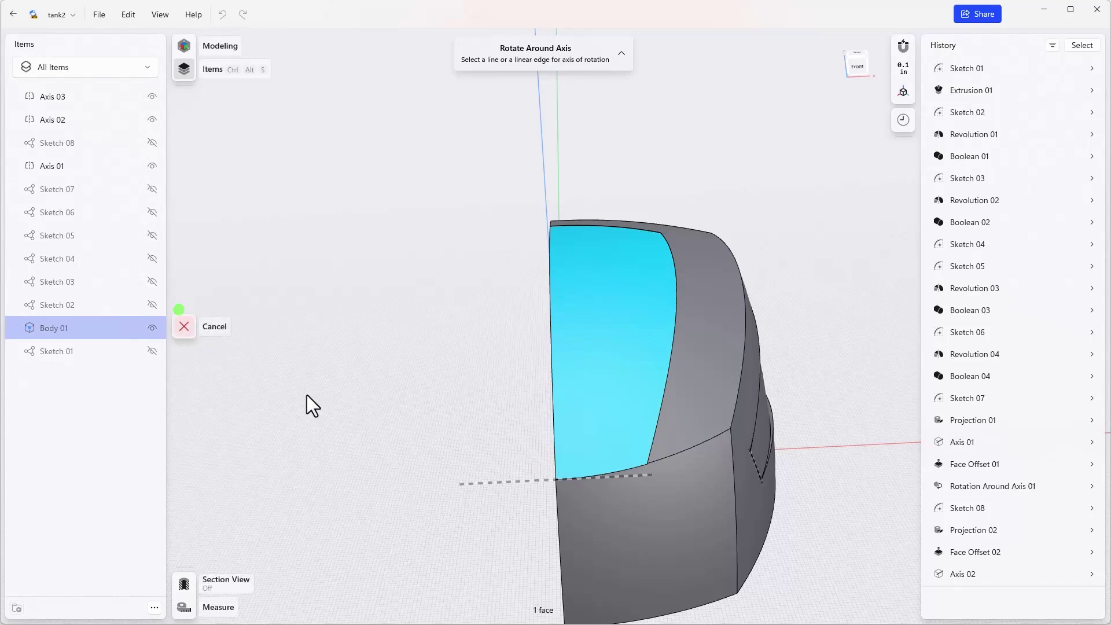
left_click(523, 481)
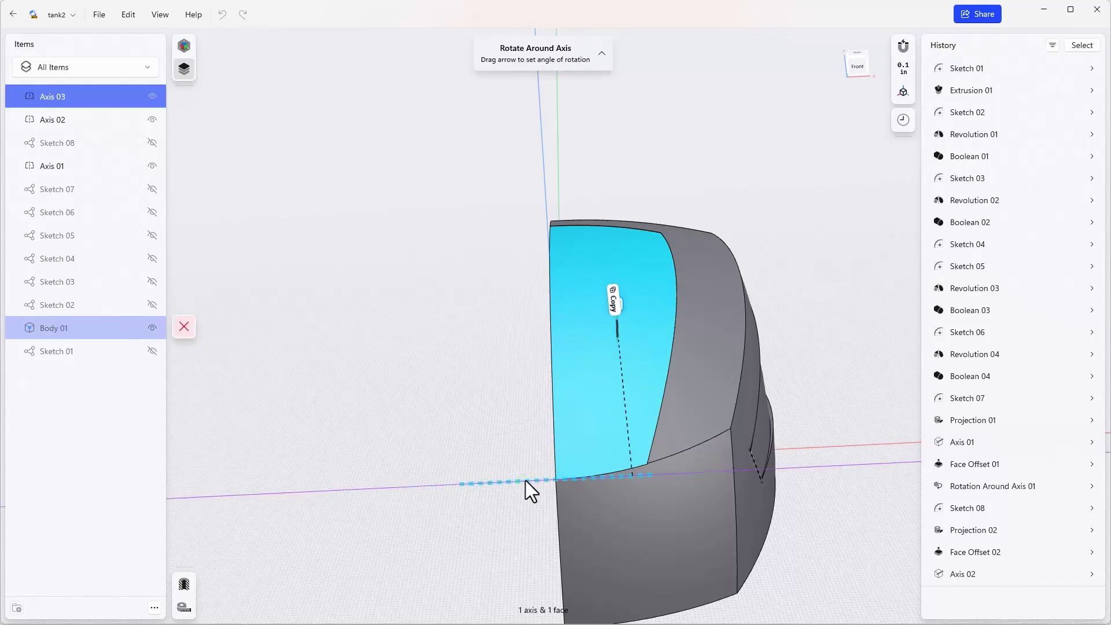
Rotate the upper front face by -1.5° and confirm the rotation.
mouse_move(526, 481)
middle_mouse_down()
mouse_move(497, 332)
mouse_move(559, 333)
middle_mouse_up()
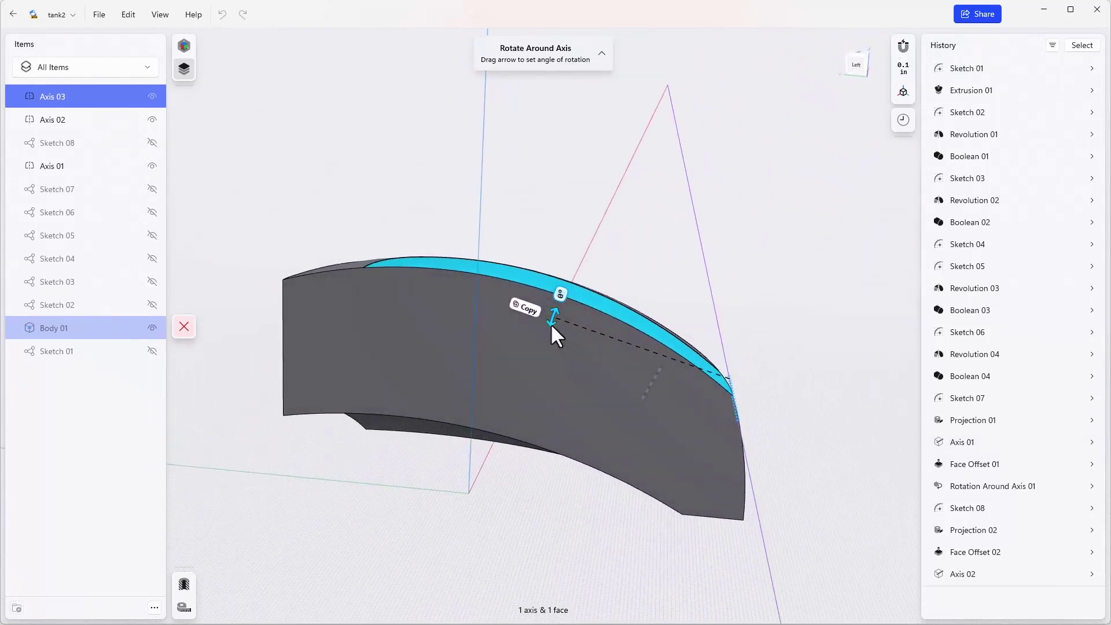
left_click_drag(551, 326, 542, 359)
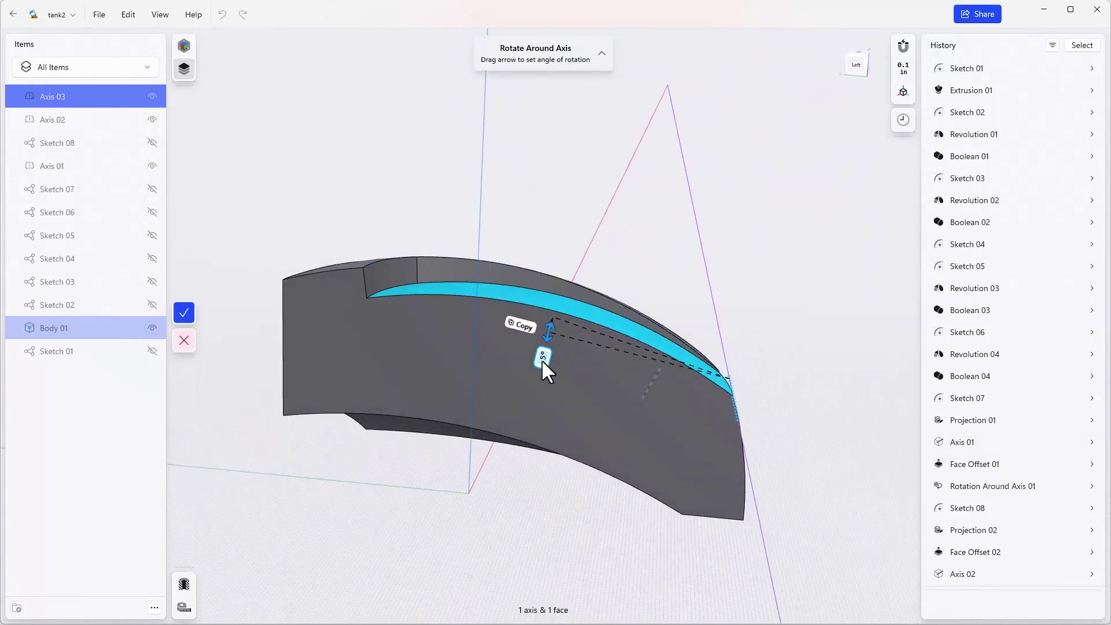
type("0.")
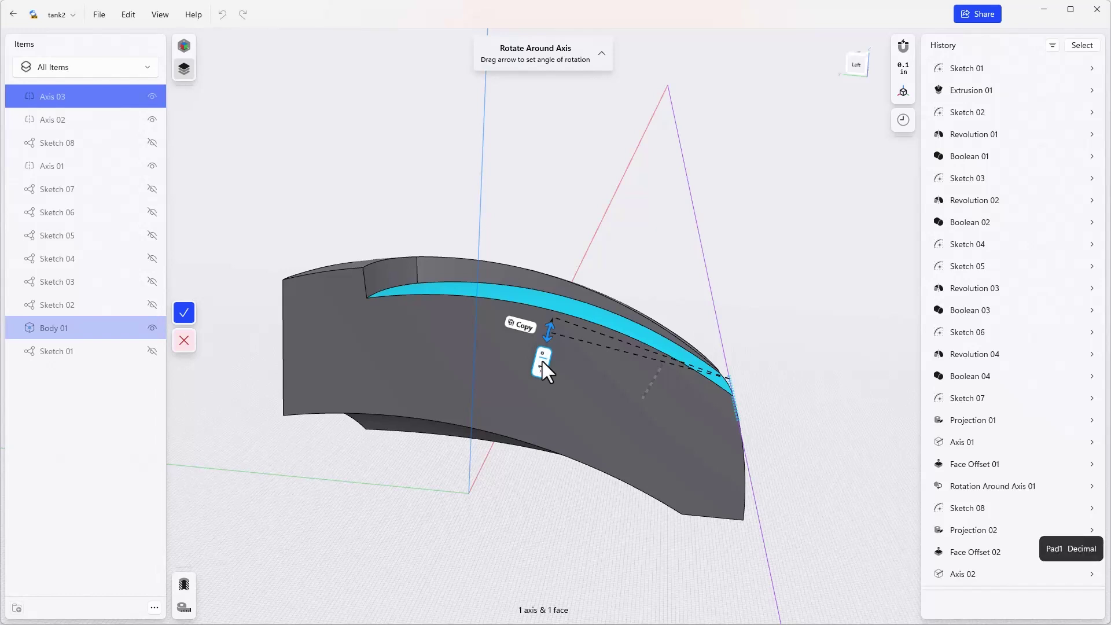
type("5")
key("Return")
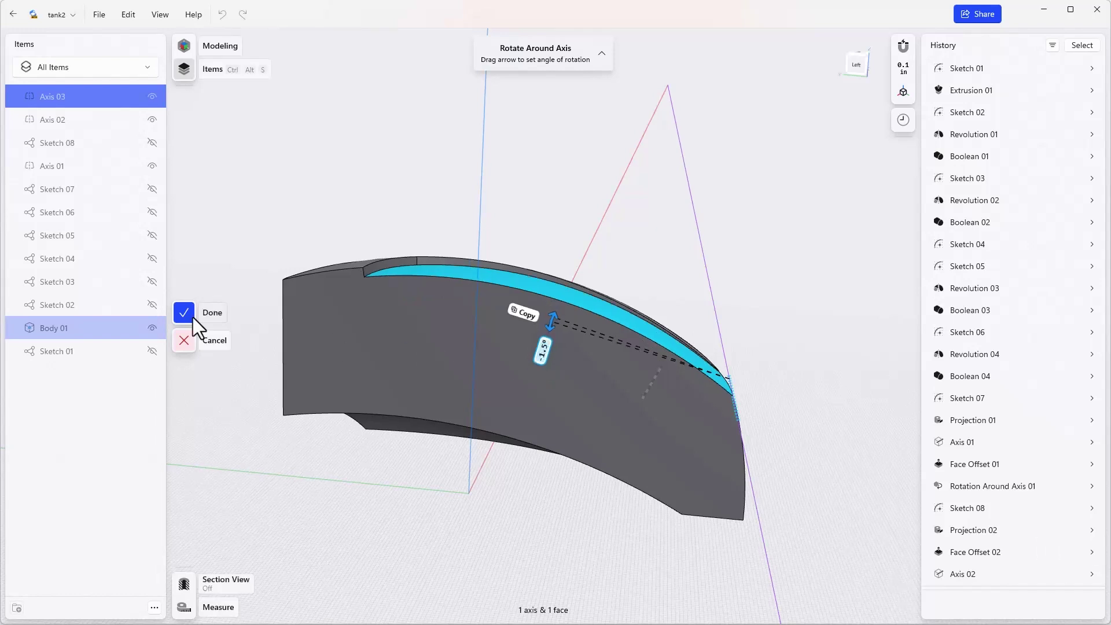
left_click(184, 312)
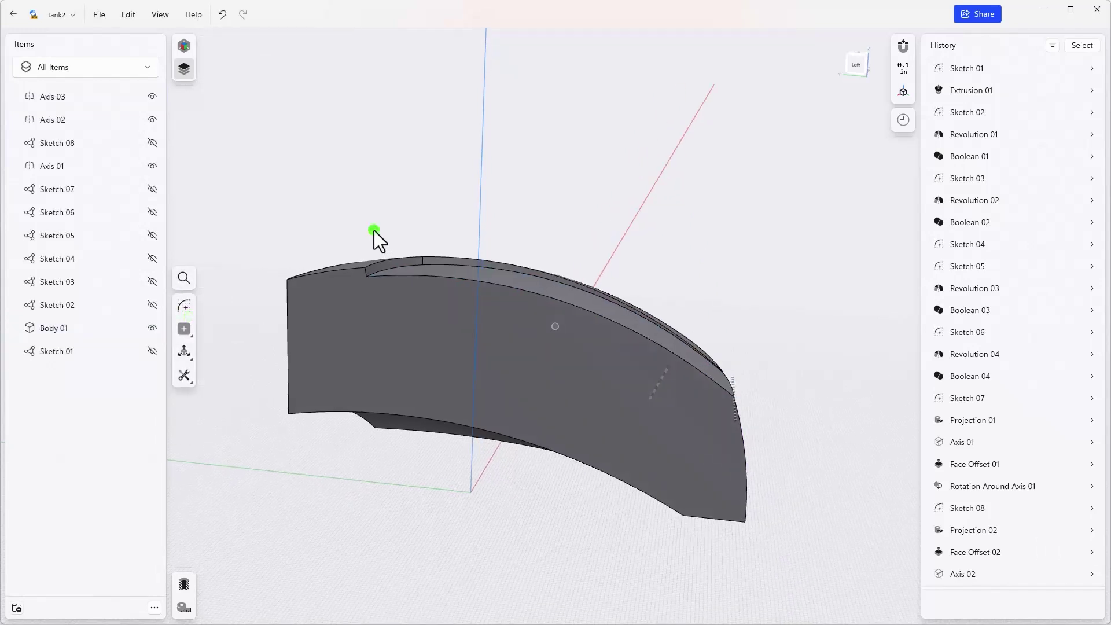
right_click_drag(374, 230, 384, 229)
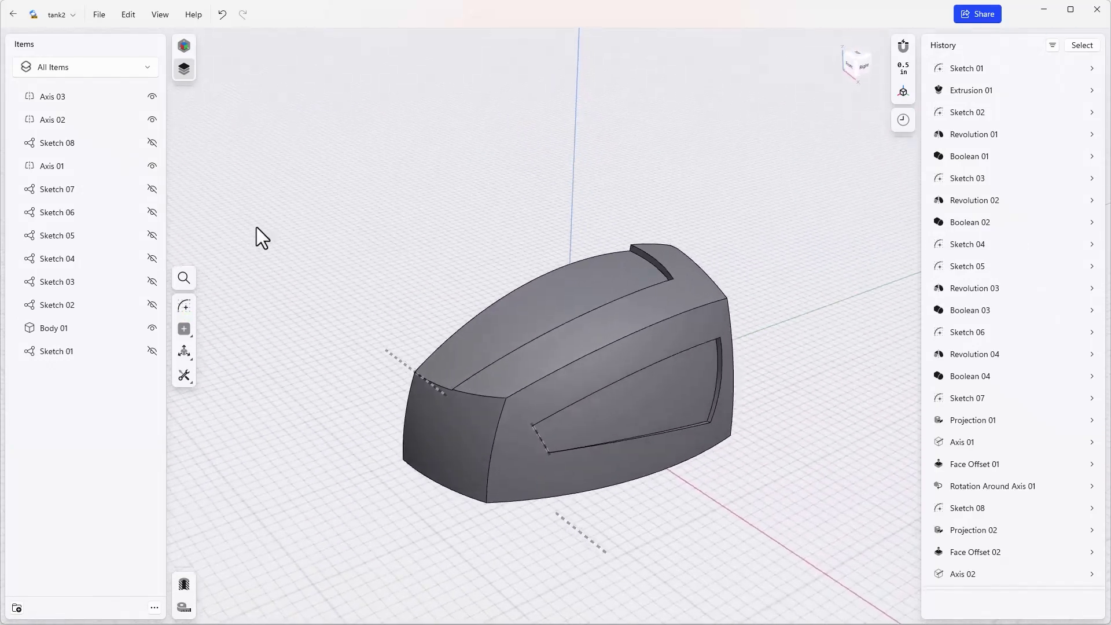
Hide Axis 03, Axis 02 and Axis 01 in the Items list.
left_click(151, 96)
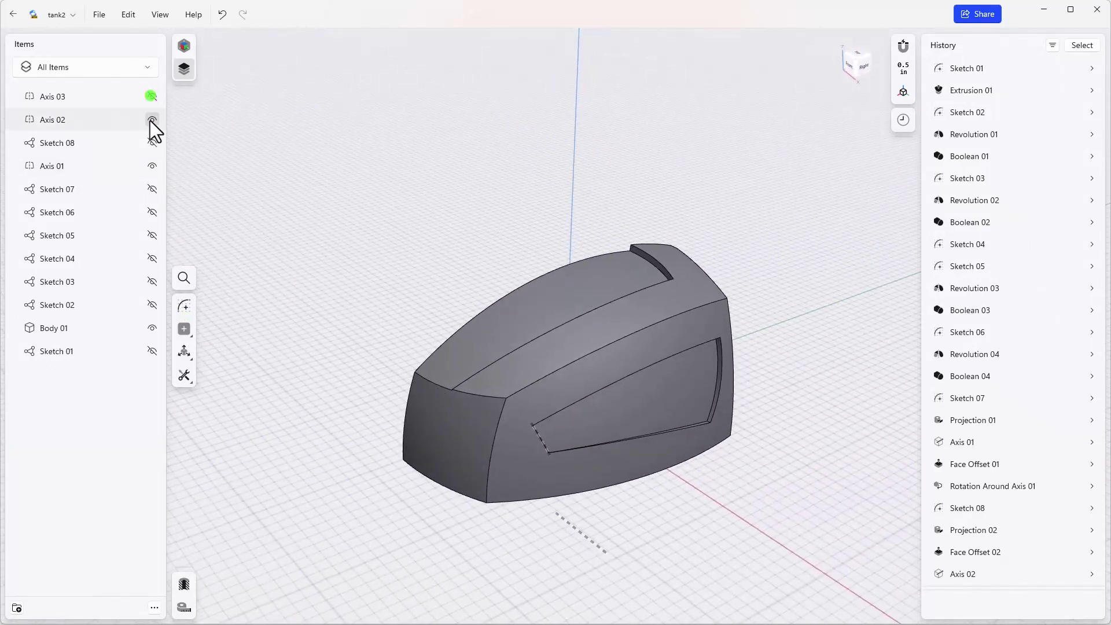
left_click(150, 121)
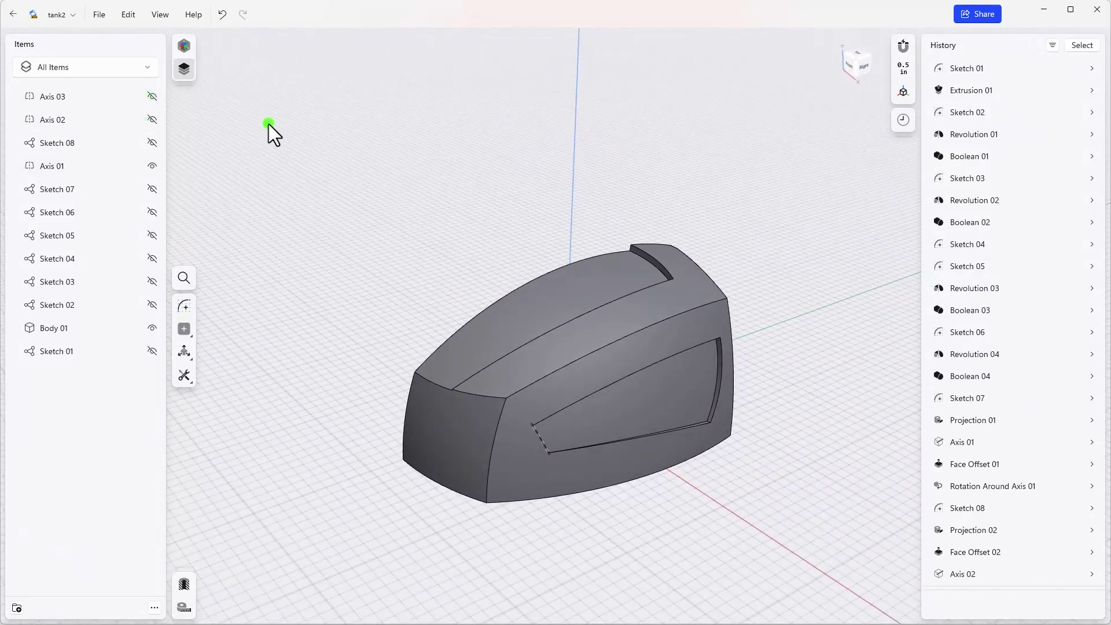
left_click(152, 165)
left_click(324, 164)
Inspect the body from front, top and side views, checking the side indentation.
key("1")
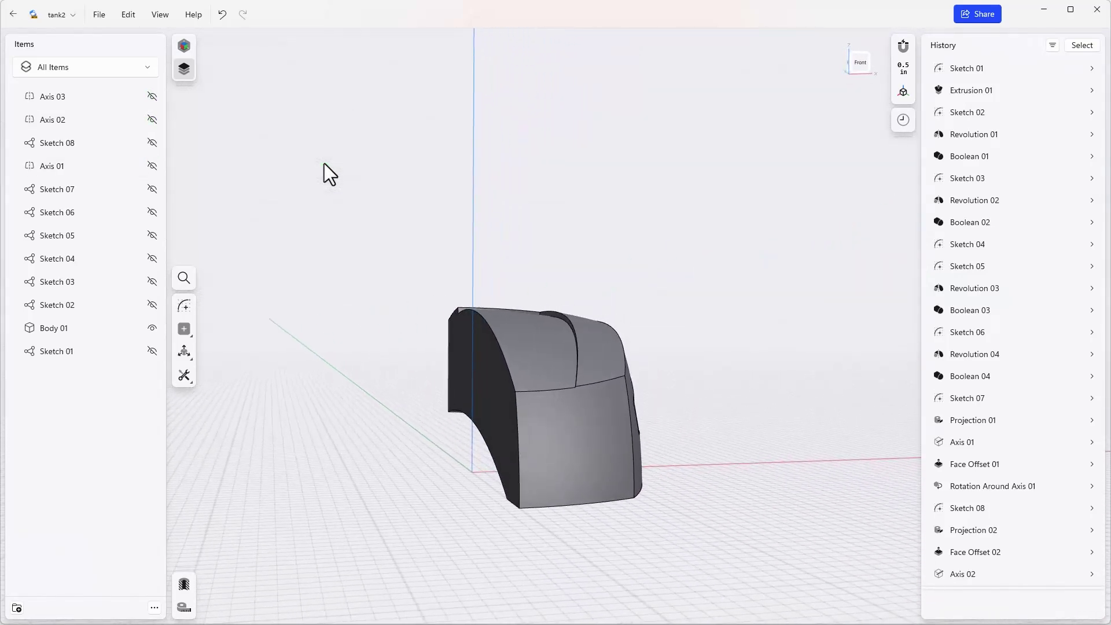
key("0")
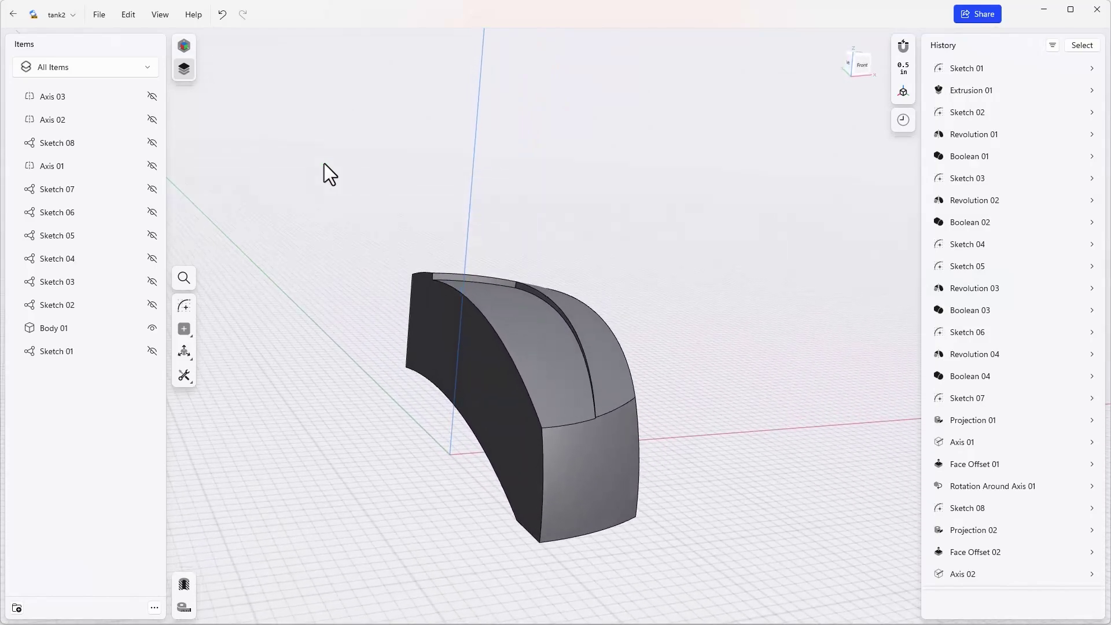
mouse_move(324, 164)
right_mouse_down()
mouse_move(666, 235)
mouse_move(758, 234)
right_mouse_up()
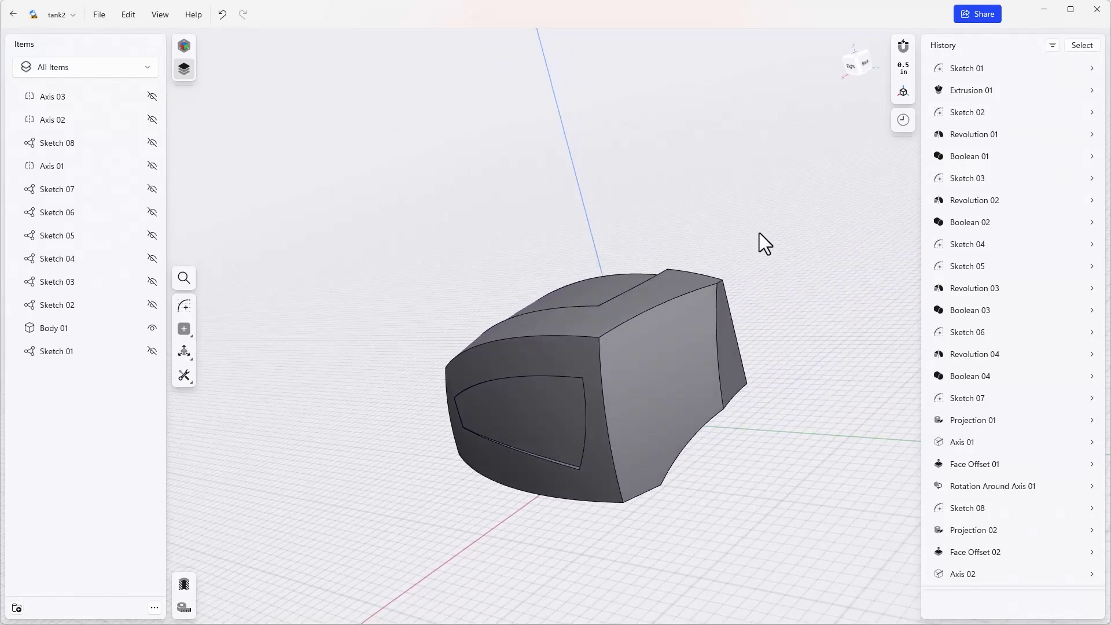
right_click_drag(760, 232, 759, 232)
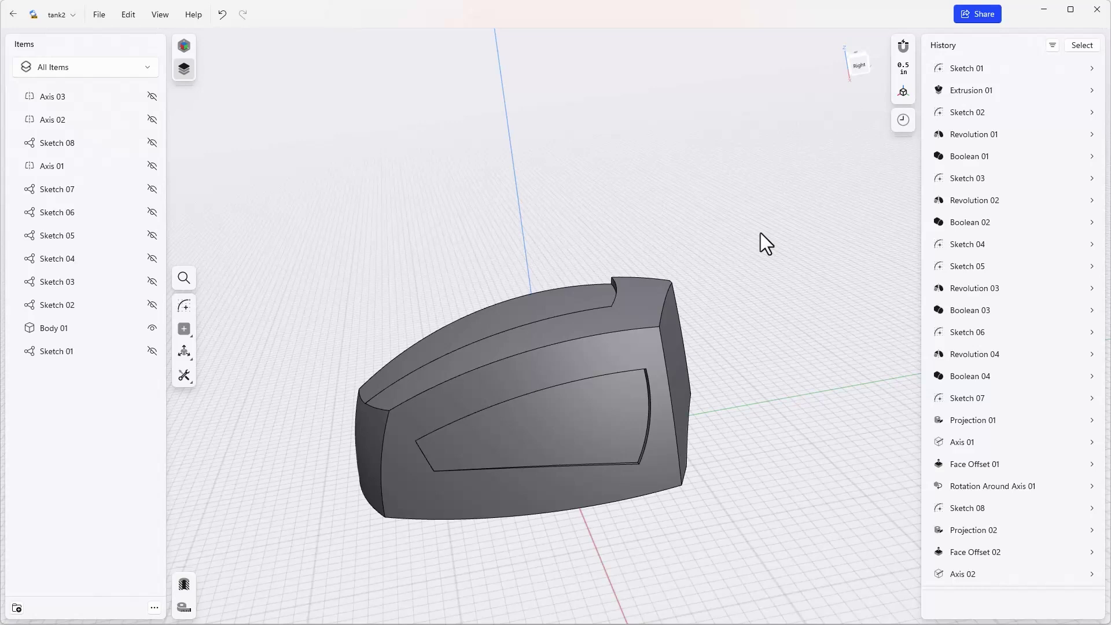
Round the long upper side edge with a 2-inch fillet.
left_click(634, 327)
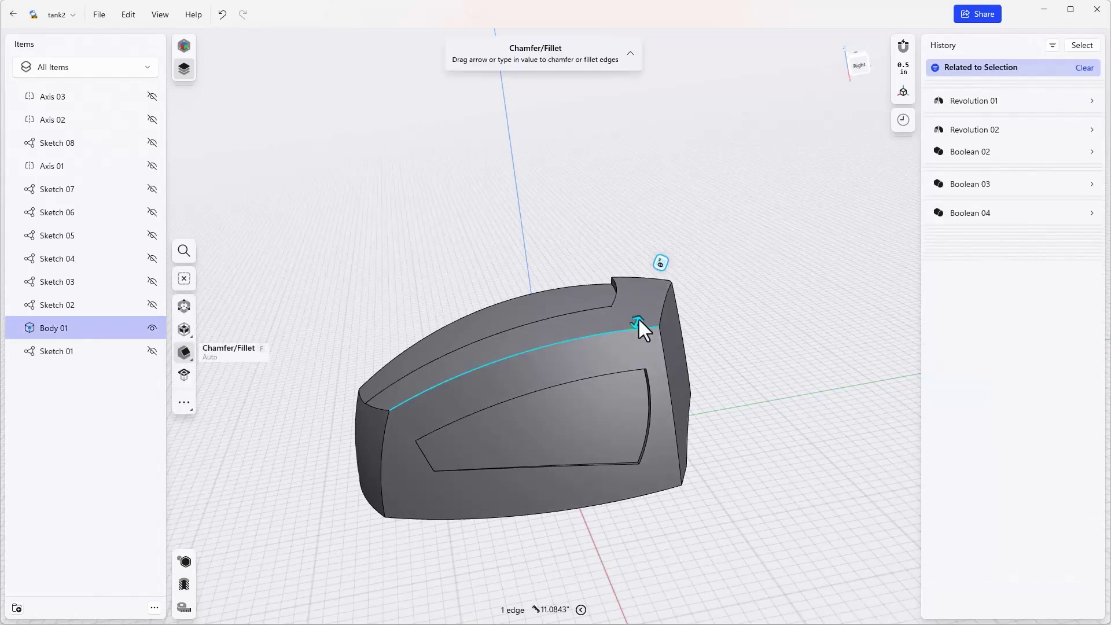
left_click_drag(638, 317, 644, 284)
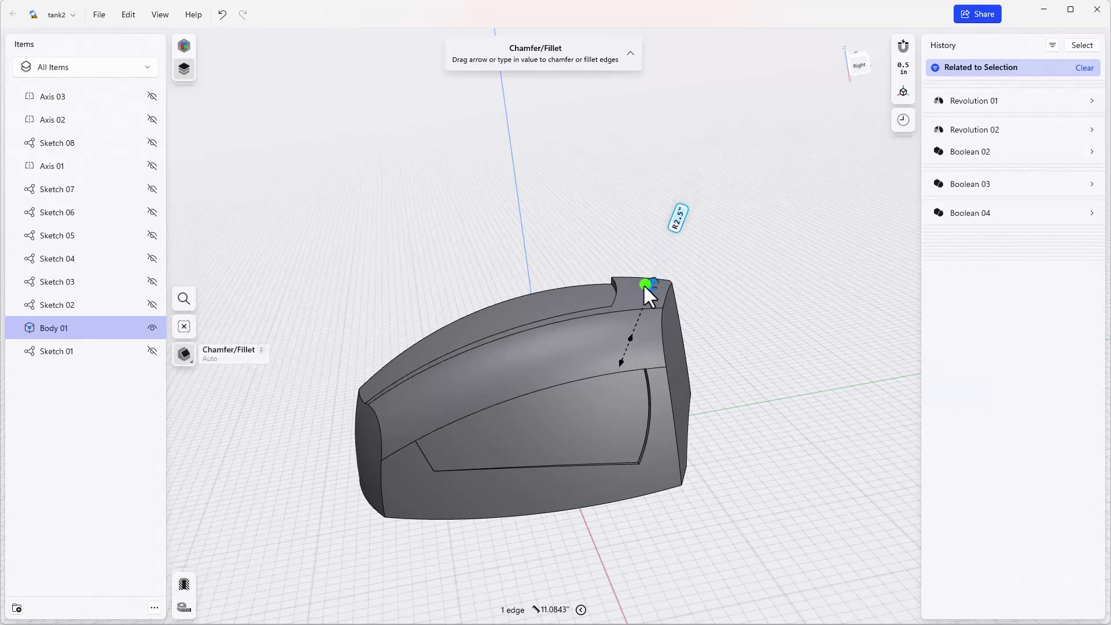
left_click_drag(645, 285, 644, 286)
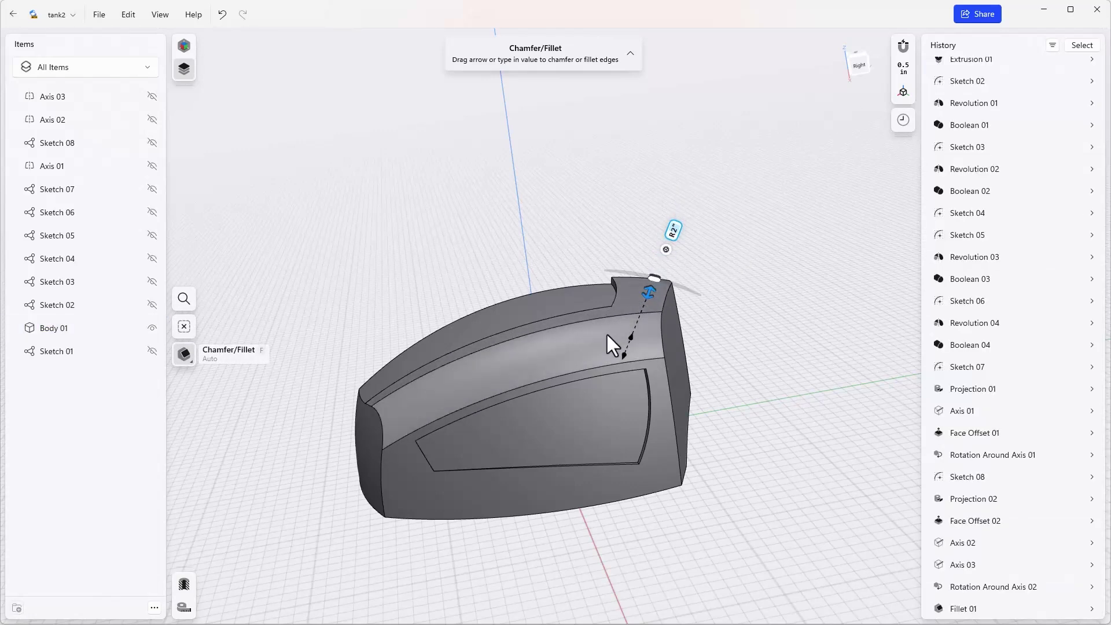
scroll(602, 339, "up", 1)
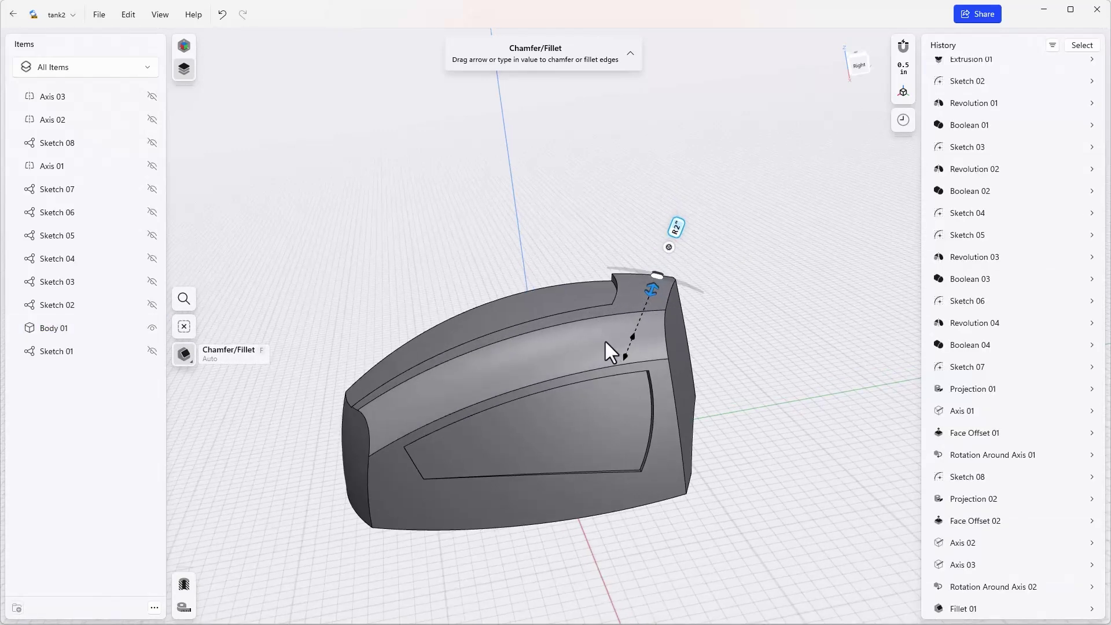
scroll(605, 339, "up", 1)
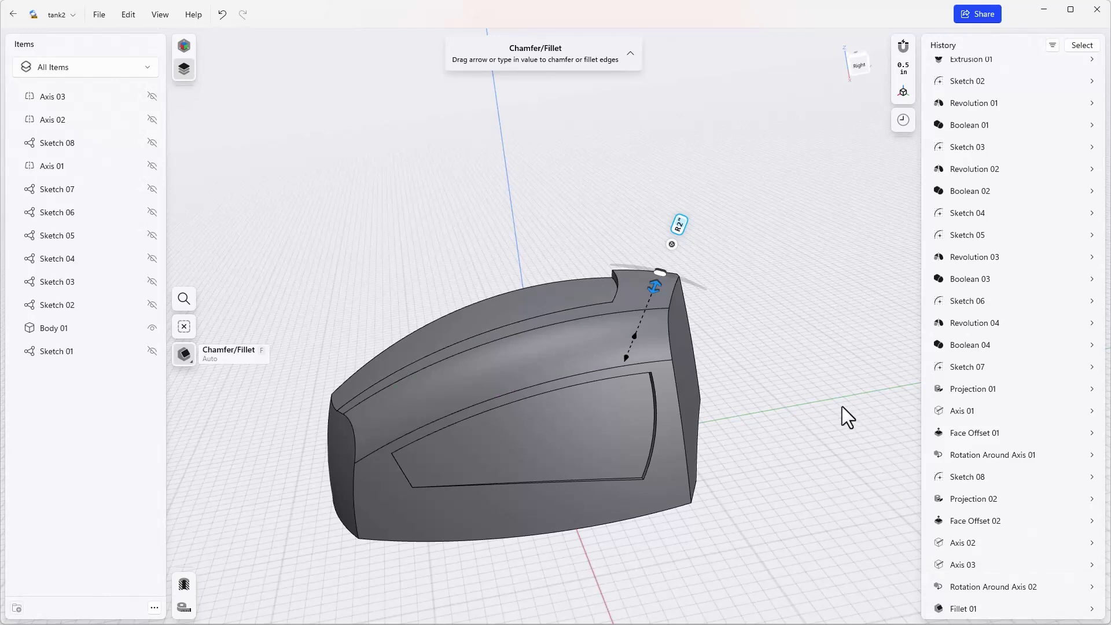
left_click(1092, 609)
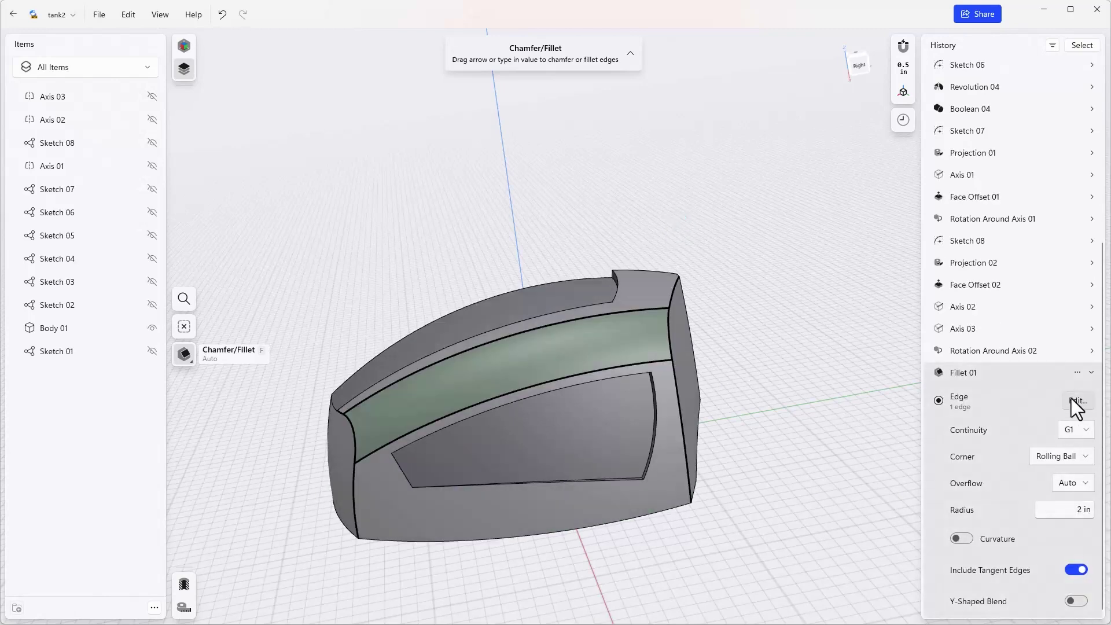
left_click(1075, 401)
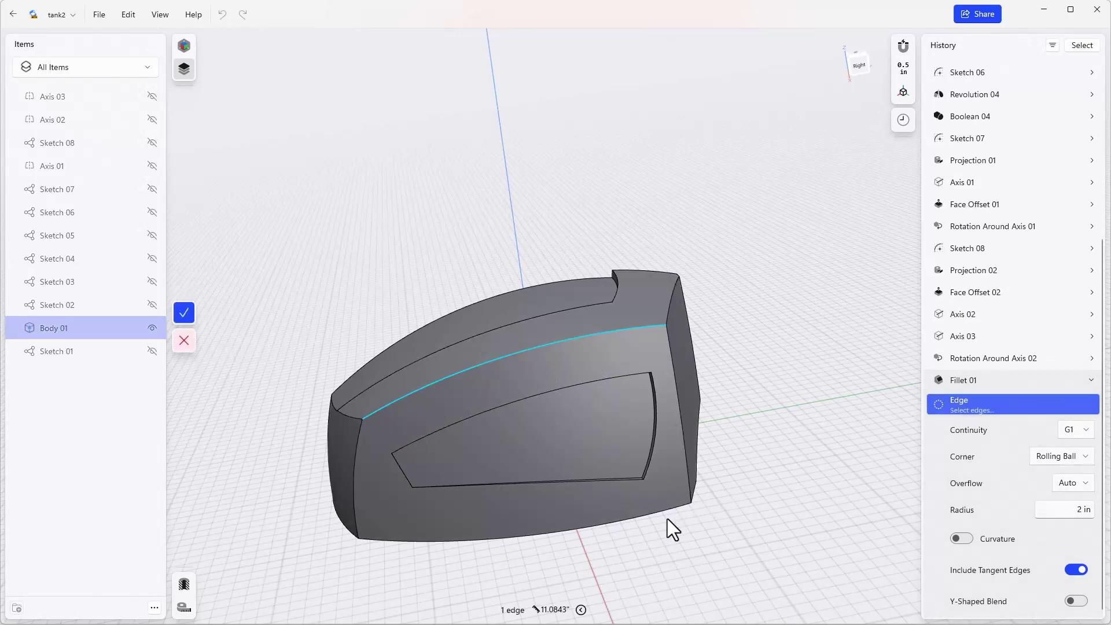
left_click(655, 514)
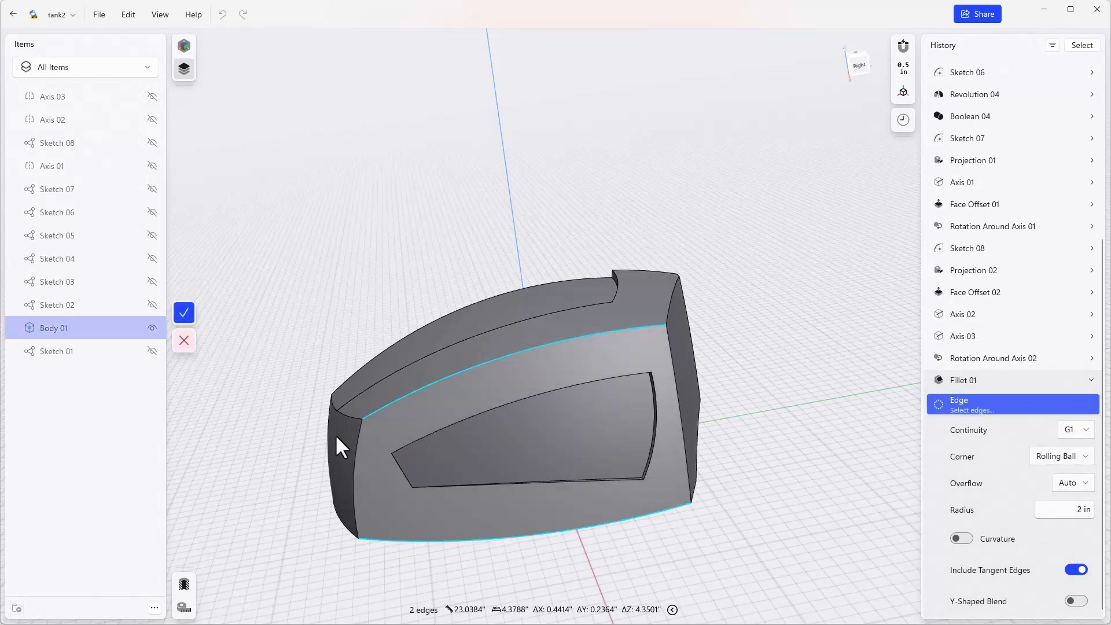
left_click(182, 316)
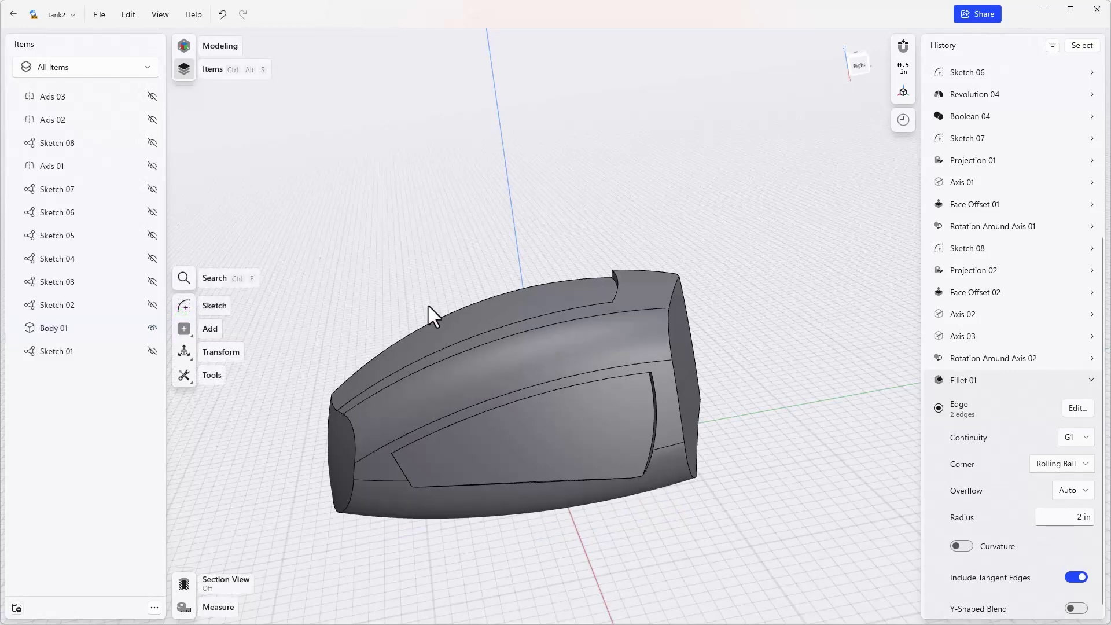
mouse_move(773, 455)
right_mouse_down()
mouse_move(799, 428)
mouse_move(738, 442)
mouse_move(677, 432)
right_mouse_up()
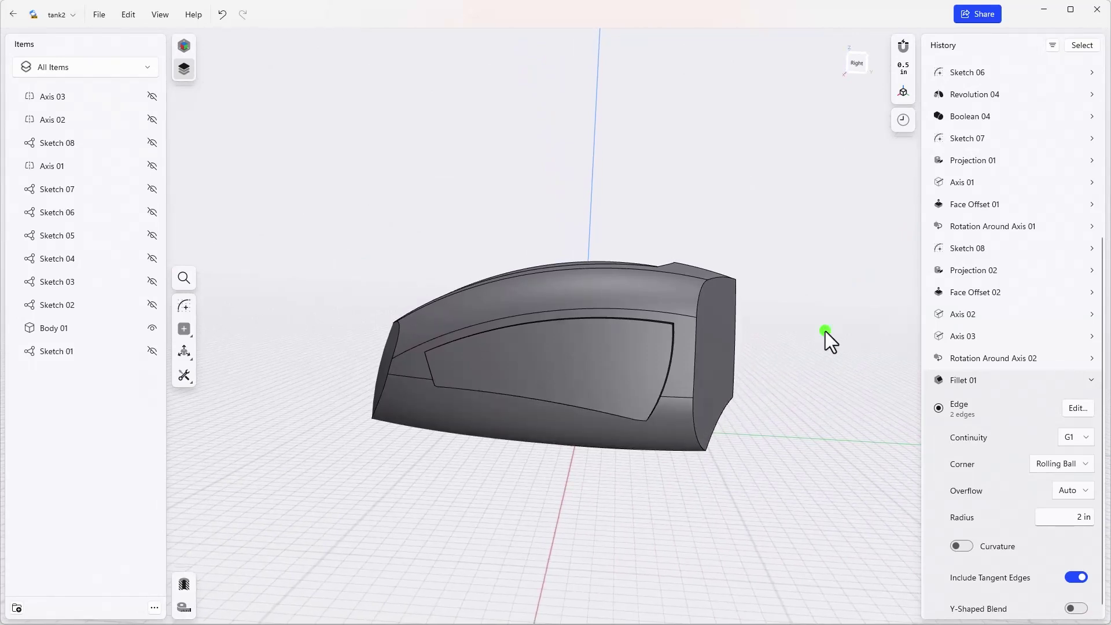
key("ctrl+z")
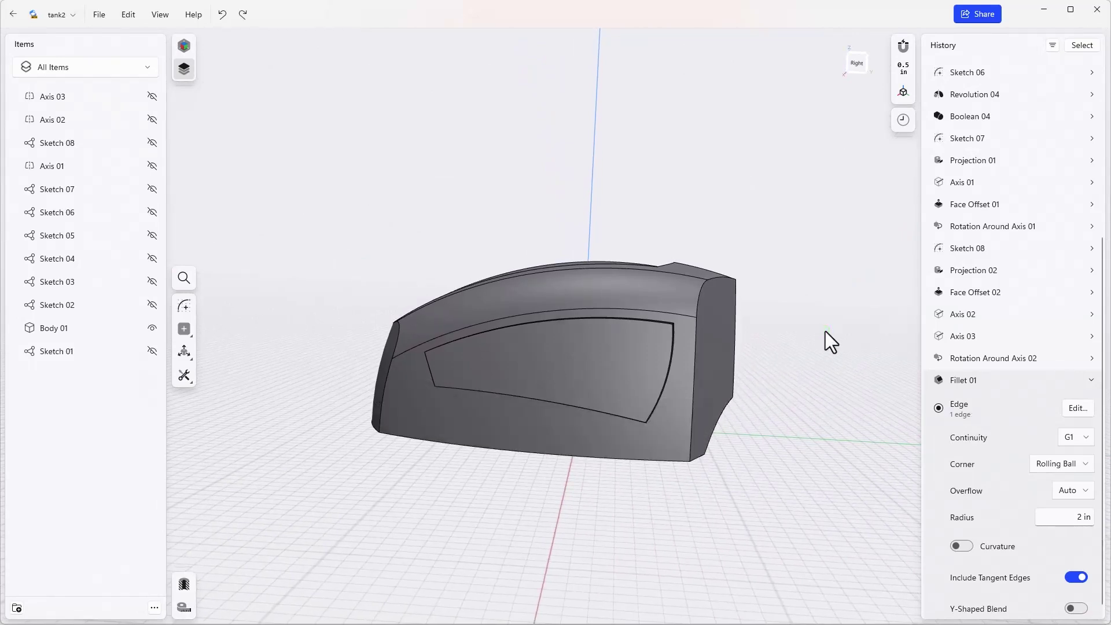
mouse_move(1008, 380)
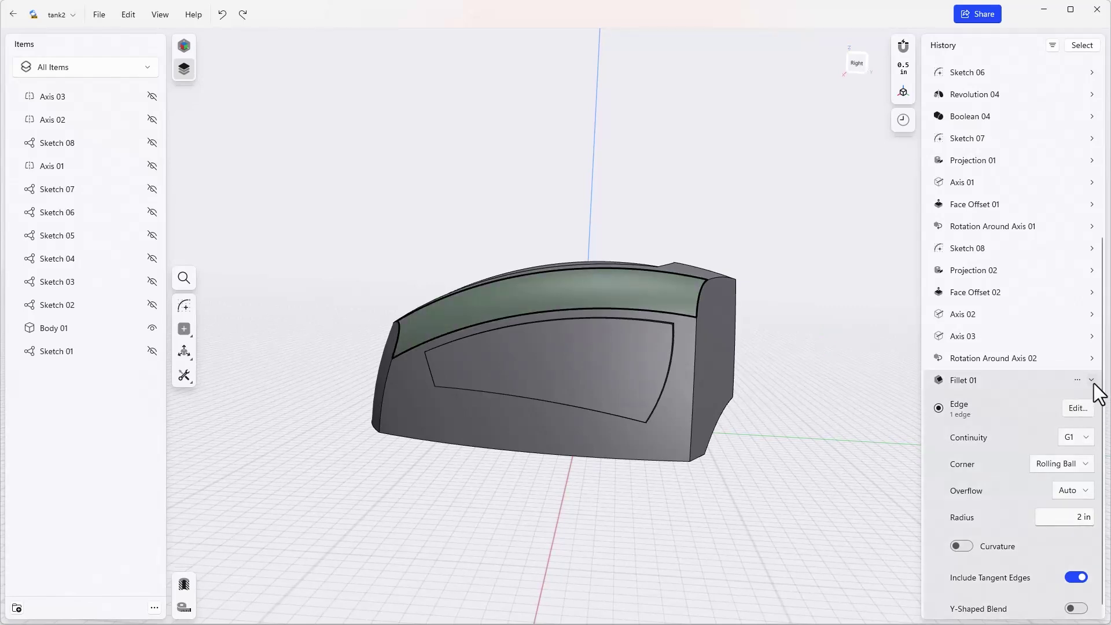
left_click(1093, 380)
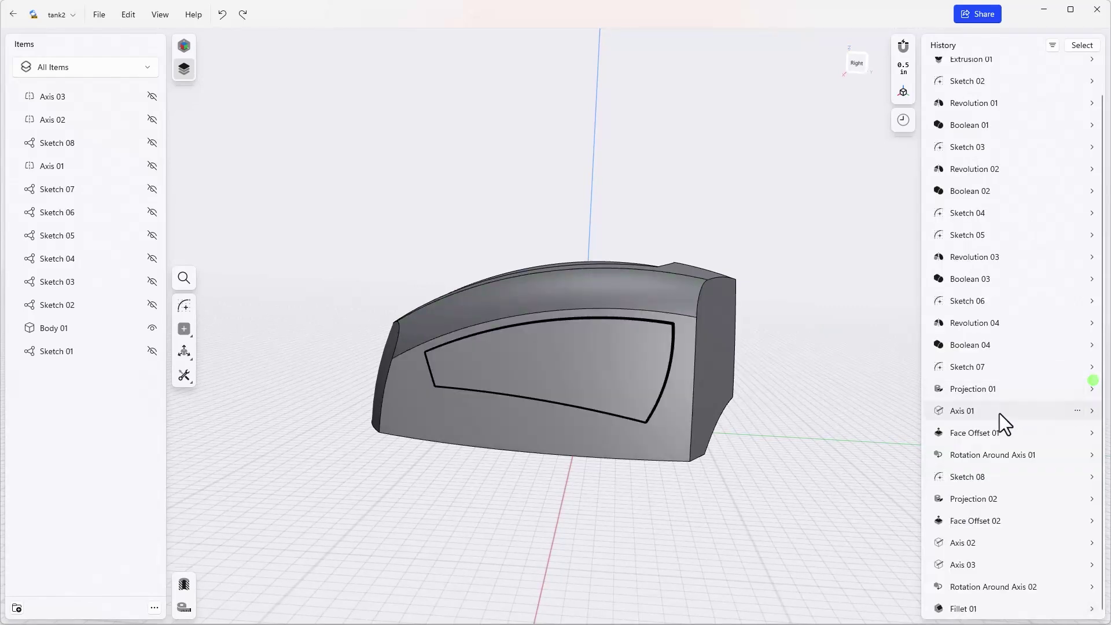
Fillet the body's bottom edge with a 1-inch radius.
left_click(828, 468)
mouse_move(634, 473)
right_mouse_down()
mouse_move(638, 483)
mouse_move(692, 470)
right_mouse_up()
scroll(669, 494, "up", 2)
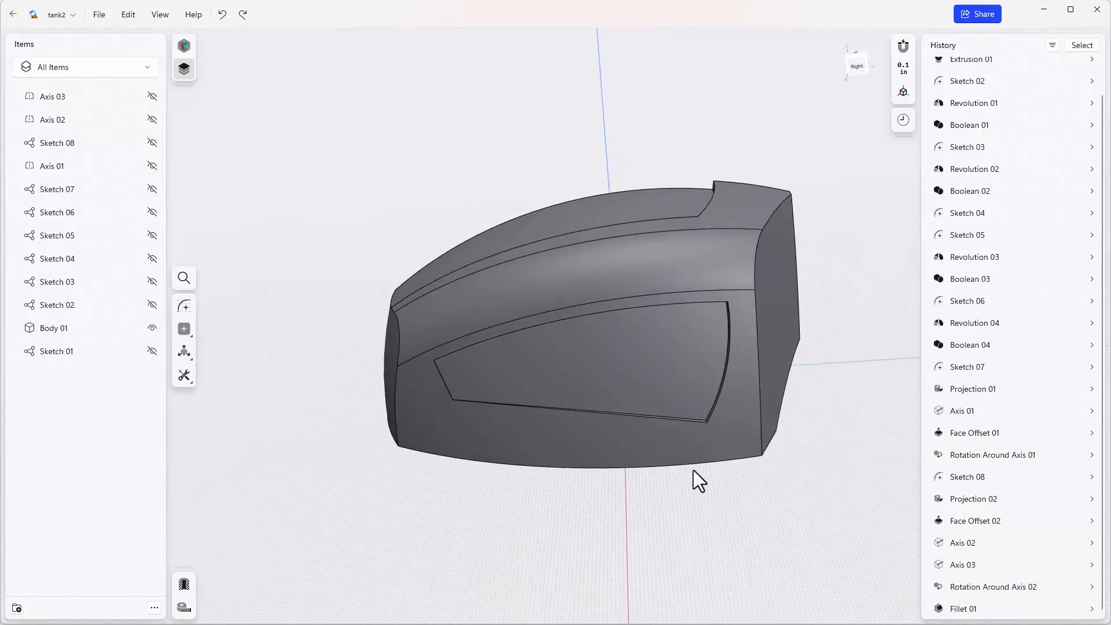
left_click(695, 465)
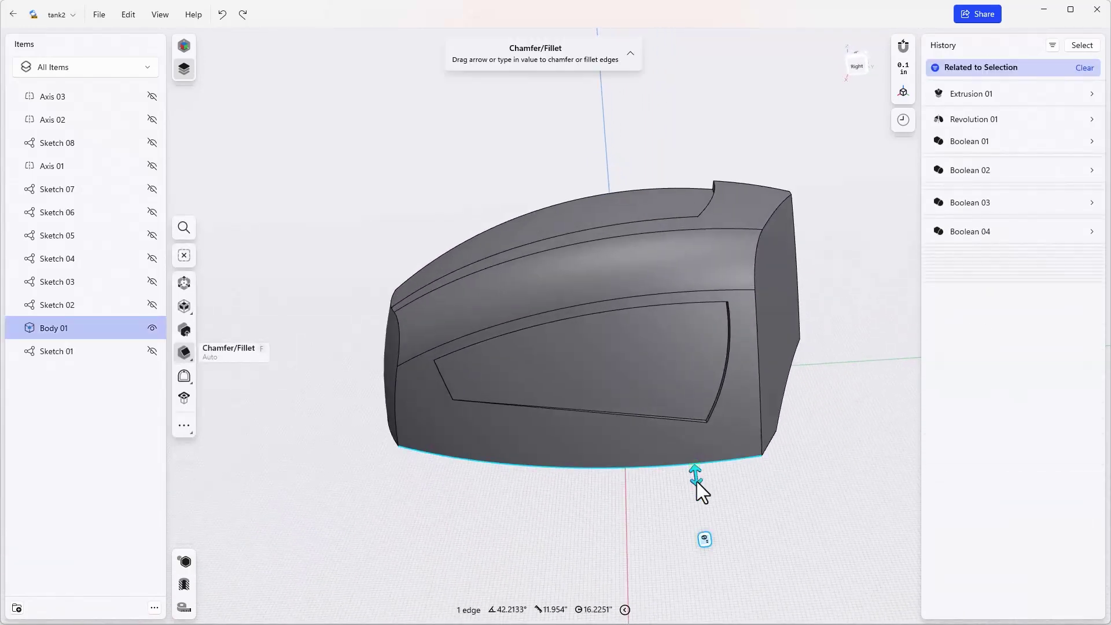
left_click_drag(697, 481, 697, 512)
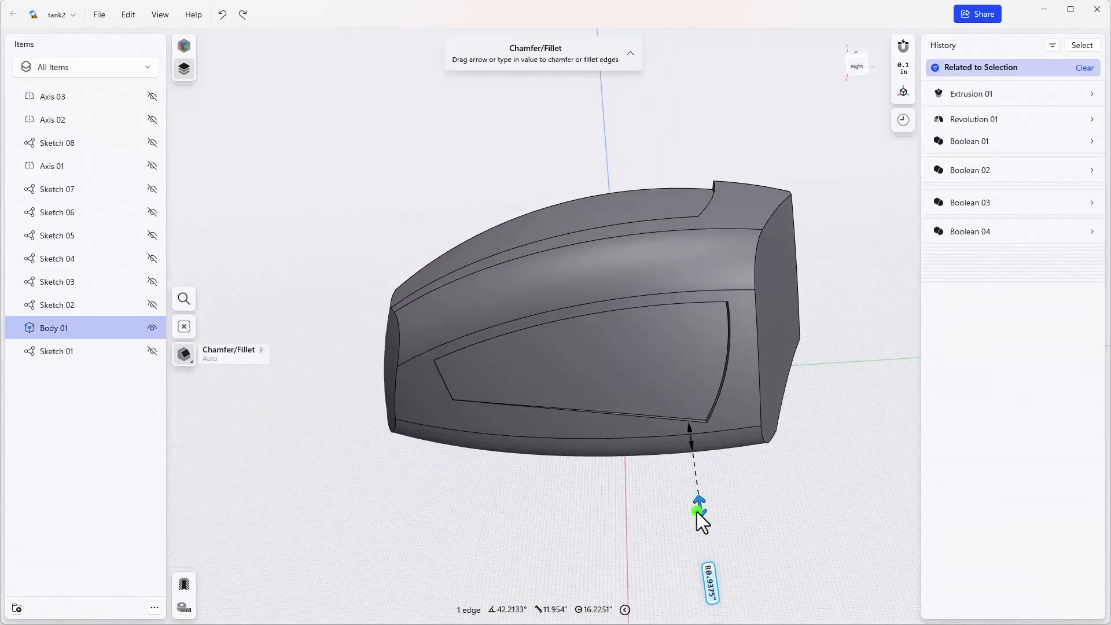
type("1")
key("Return")
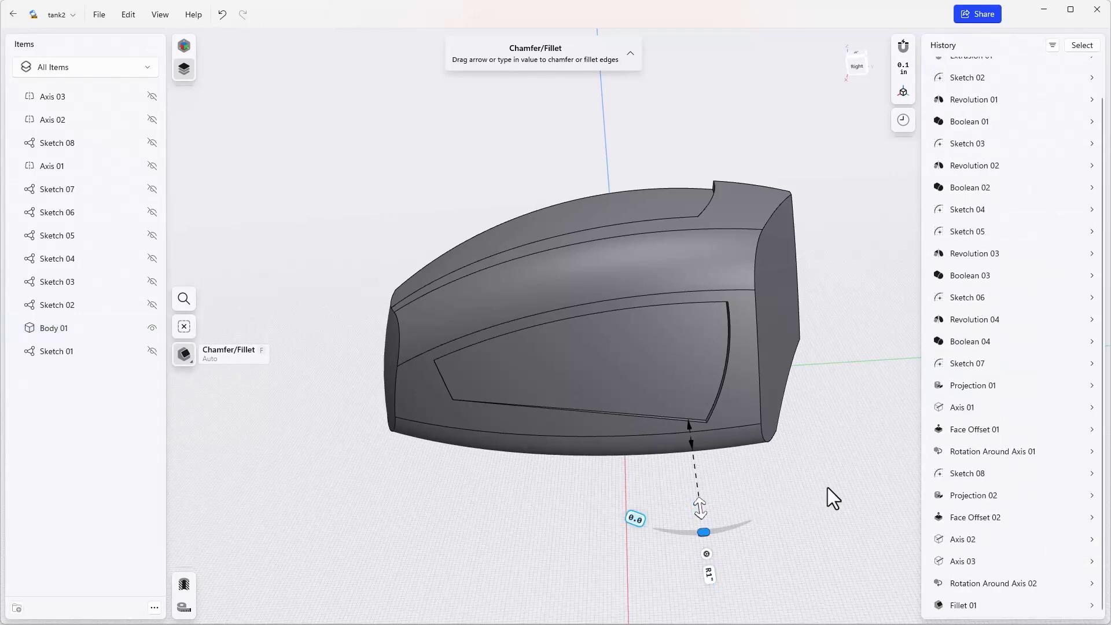
key("Escape")
Orbit to the back and select the edge between the side and back face.
scroll(828, 488, "right", 10)
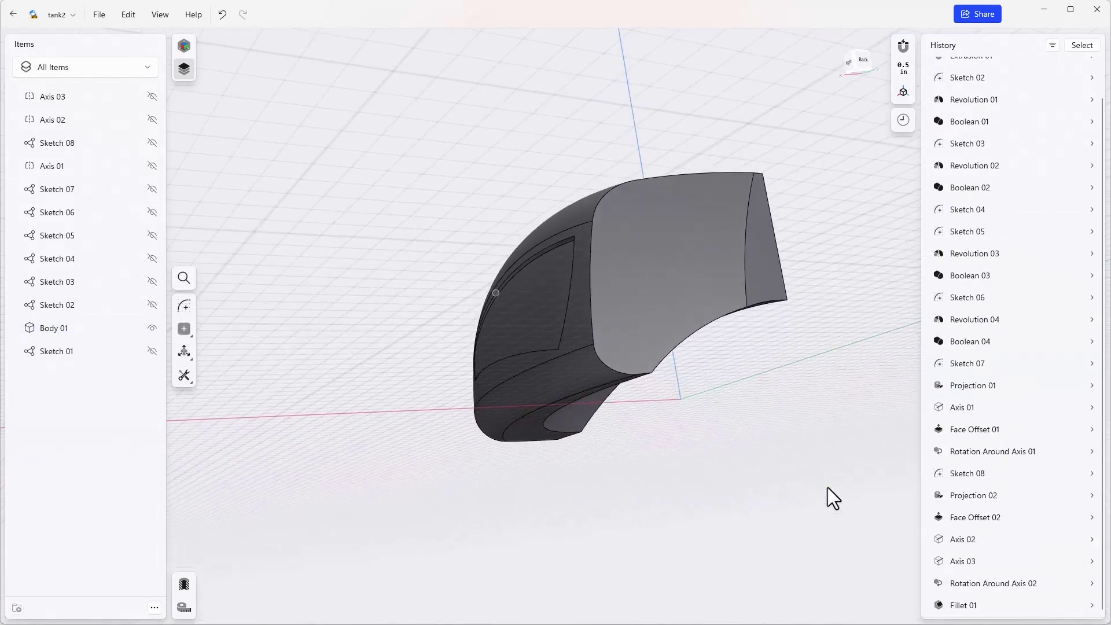
scroll(828, 488, "down", 5)
scroll(828, 487, "down", 5)
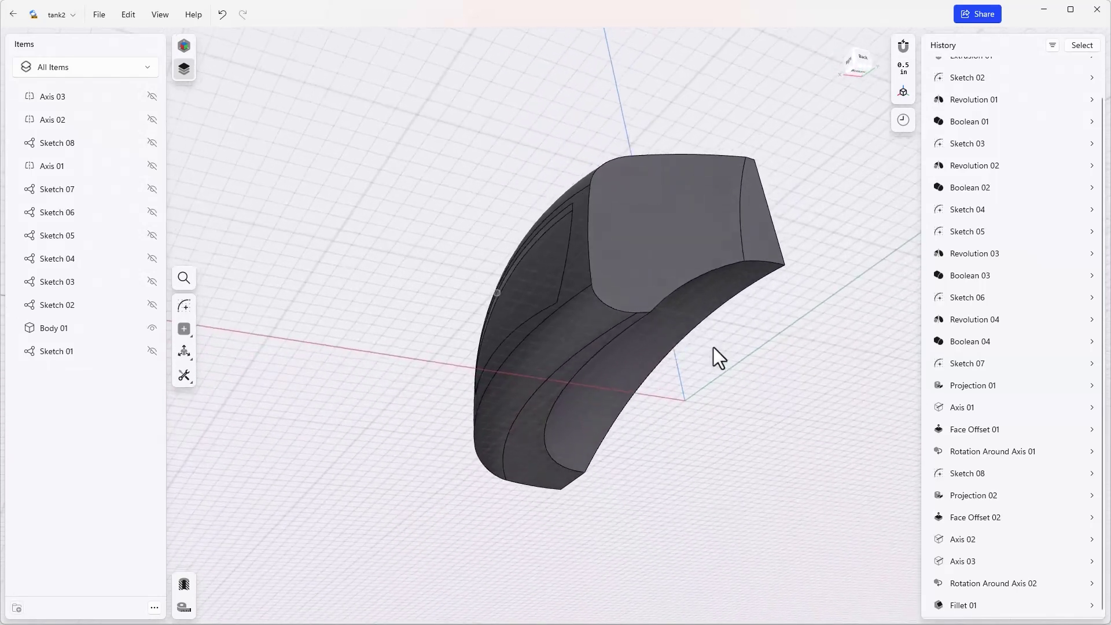
left_click(590, 232)
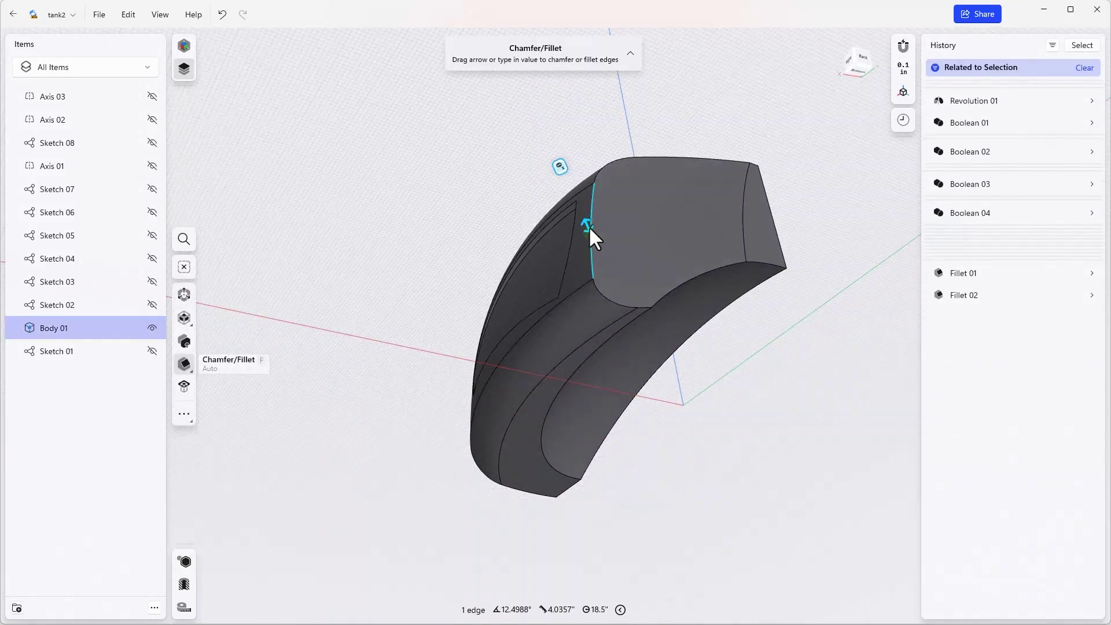
Round the short side-to-back edge with a 0.4375-inch fillet, then view the front.
left_click_drag(584, 219, 575, 202)
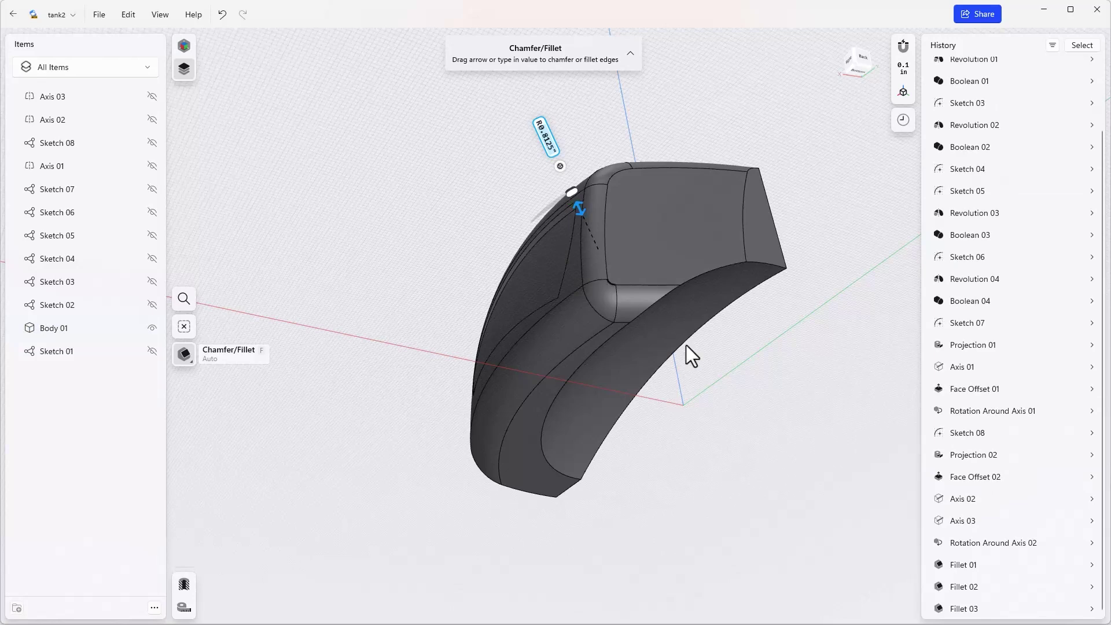
right_click_drag(786, 437, 575, 415)
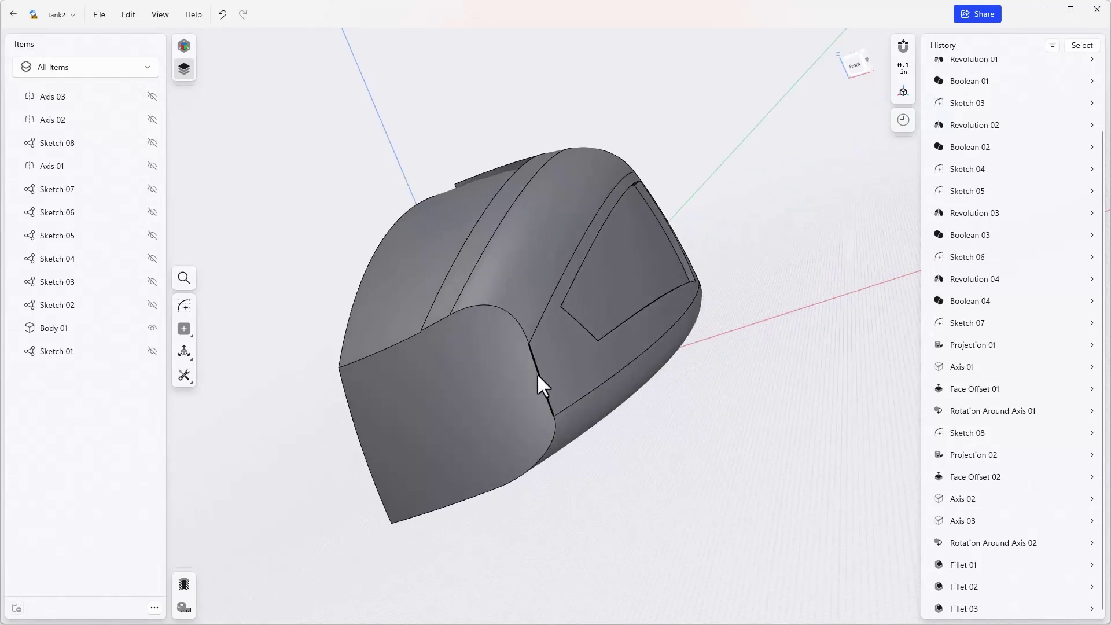
Select the body's front vertical edge and bring the front corner into close view.
left_click(540, 374)
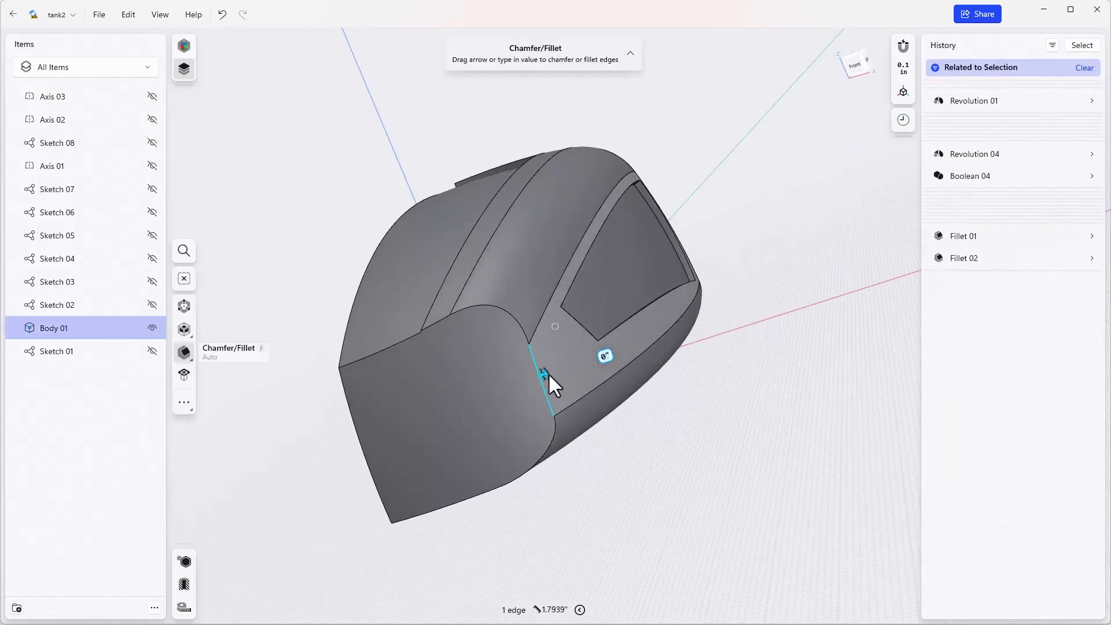
mouse_move(548, 373)
right_mouse_down()
mouse_move(470, 335)
mouse_move(437, 334)
mouse_move(465, 344)
right_mouse_up()
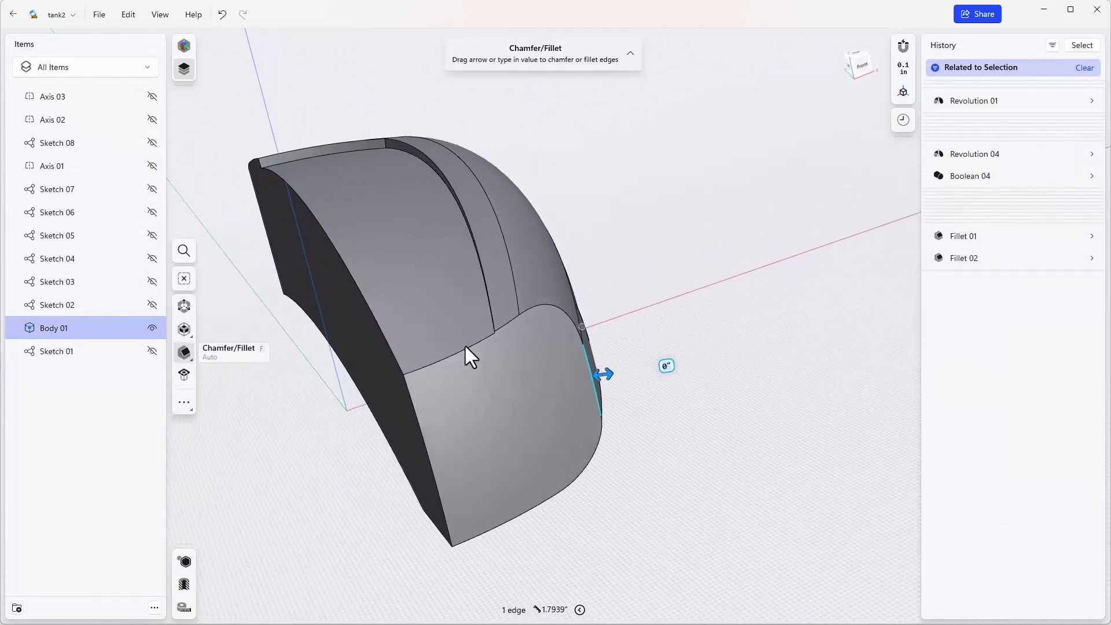
scroll(464, 344, "up", 1)
scroll(497, 331, "up", 2)
scroll(542, 342, "up", 2)
scroll(513, 344, "up", 3)
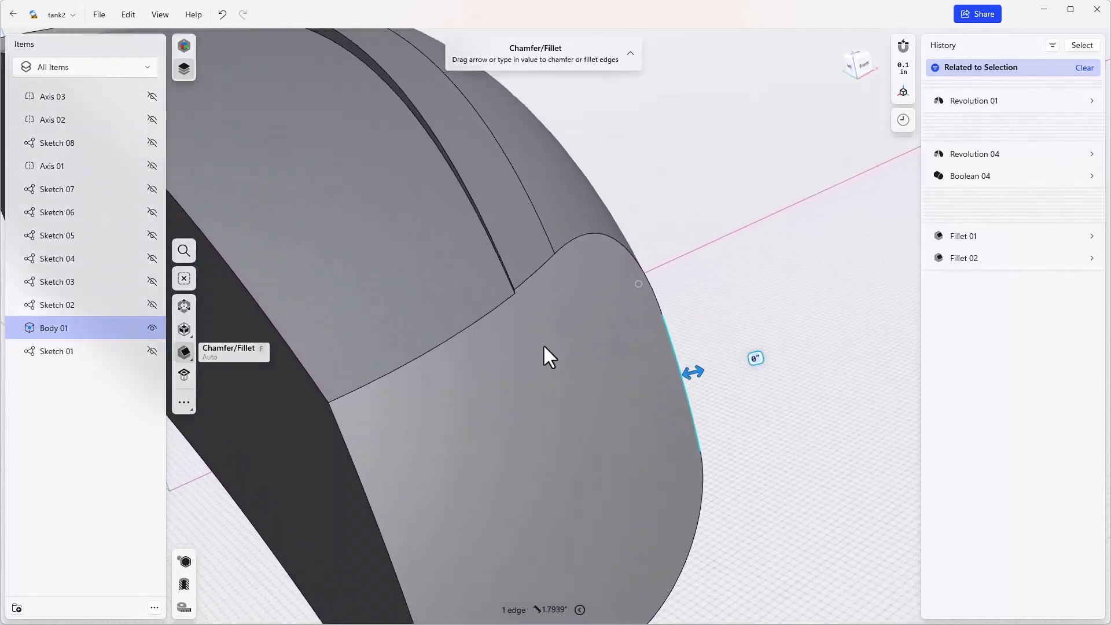
mouse_move(543, 344)
right_mouse_down()
mouse_move(508, 301)
mouse_move(554, 301)
right_mouse_up()
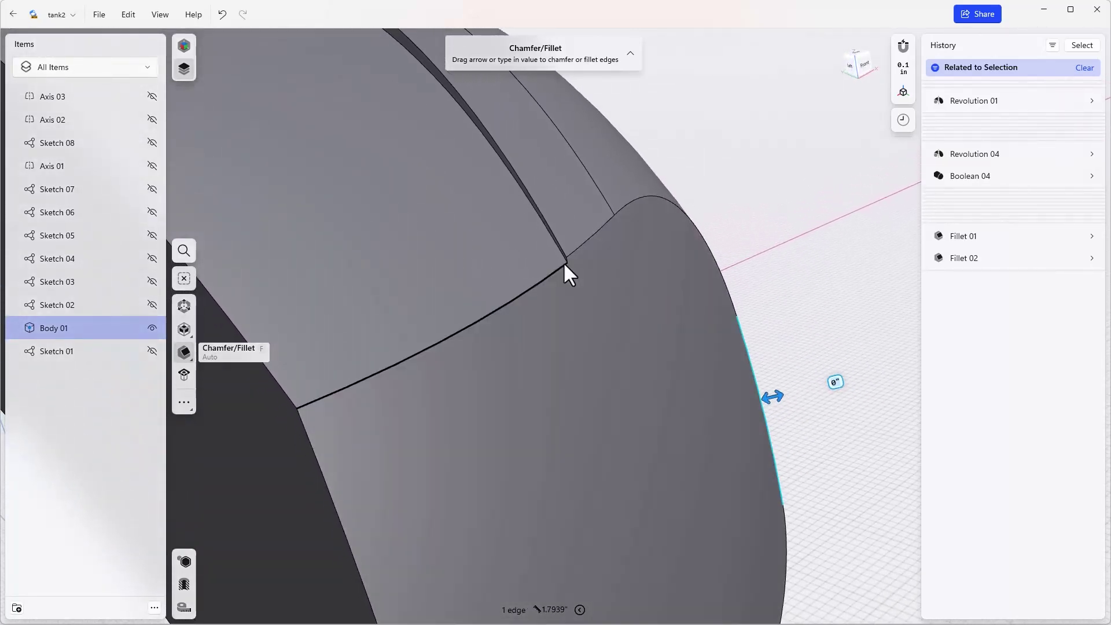
mouse_move(564, 262)
right_mouse_down()
mouse_move(647, 342)
mouse_move(671, 347)
right_mouse_up()
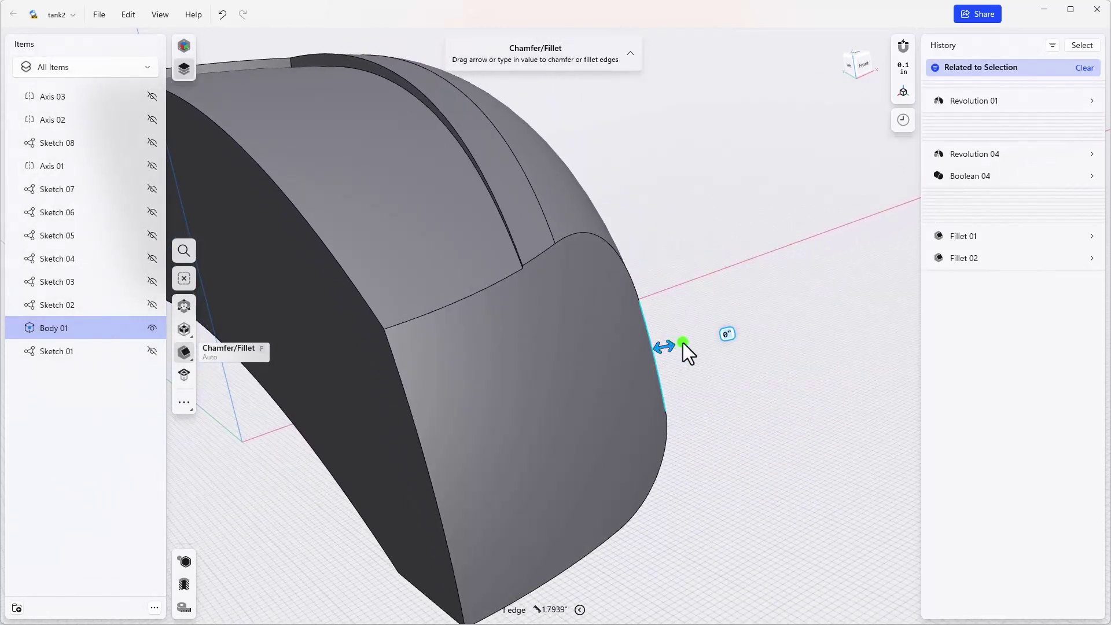
Fillet the front corner edge at R0.7812 inch and finish the fillet.
mouse_move(683, 343)
left_mouse_down()
mouse_move(698, 330)
mouse_move(727, 334)
left_mouse_up()
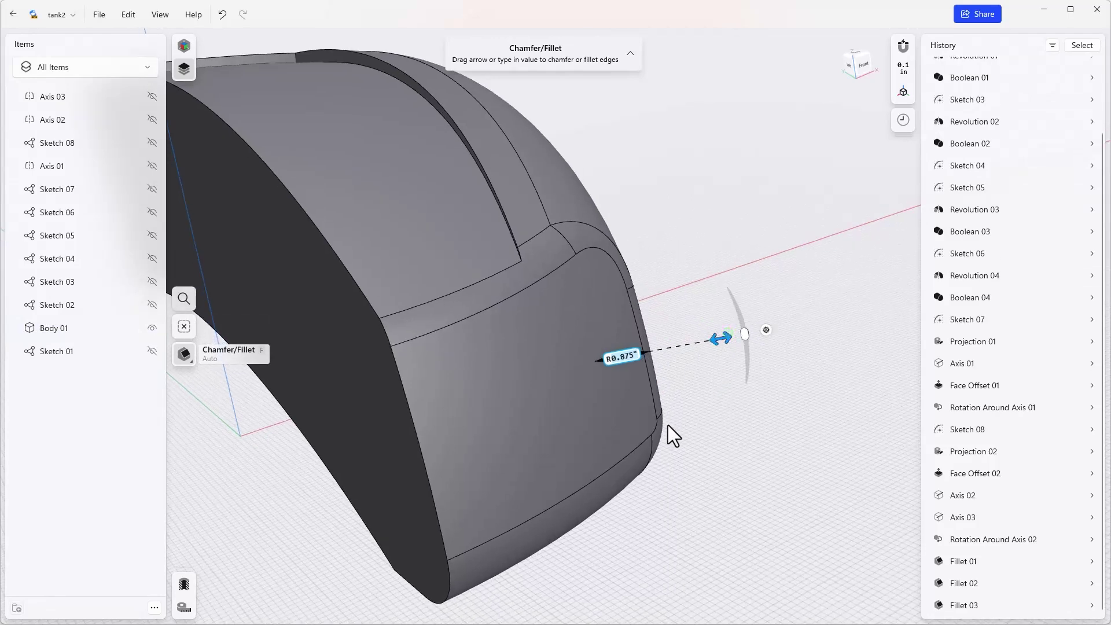
right_click_drag(668, 430, 665, 449)
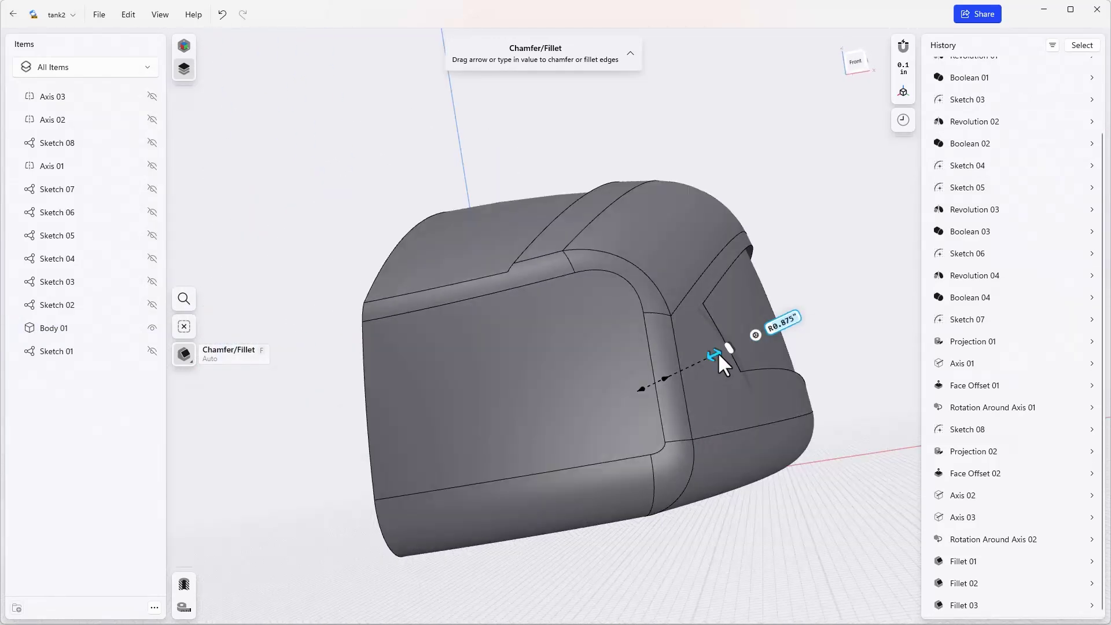
mouse_move(720, 352)
left_mouse_down()
mouse_move(741, 334)
mouse_move(716, 359)
left_mouse_up()
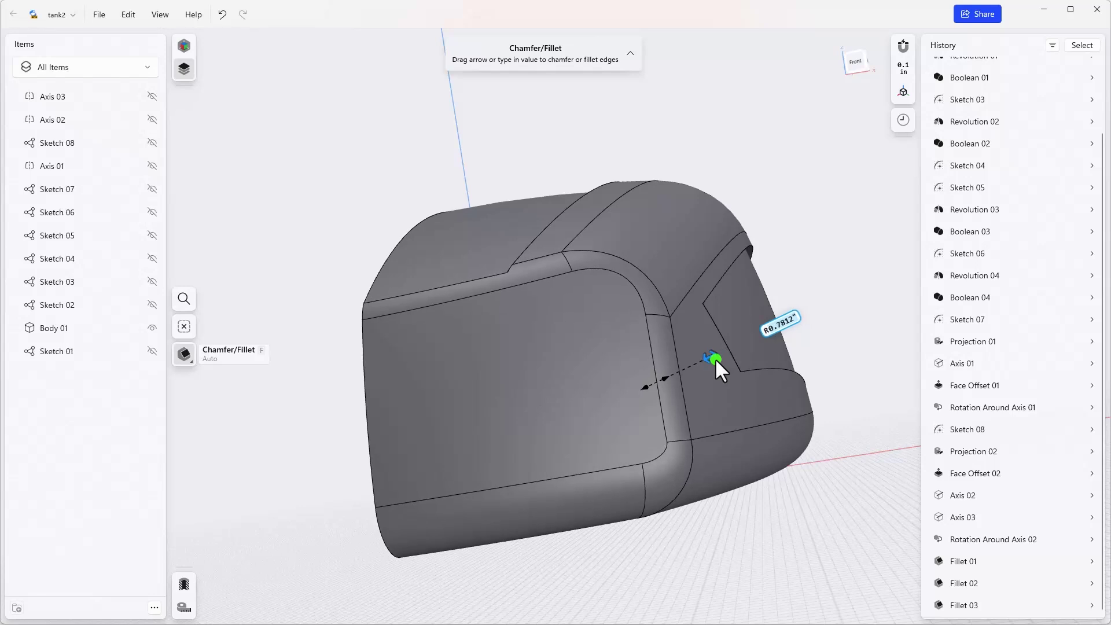
left_click_drag(715, 359, 714, 358)
mouse_move(964, 605)
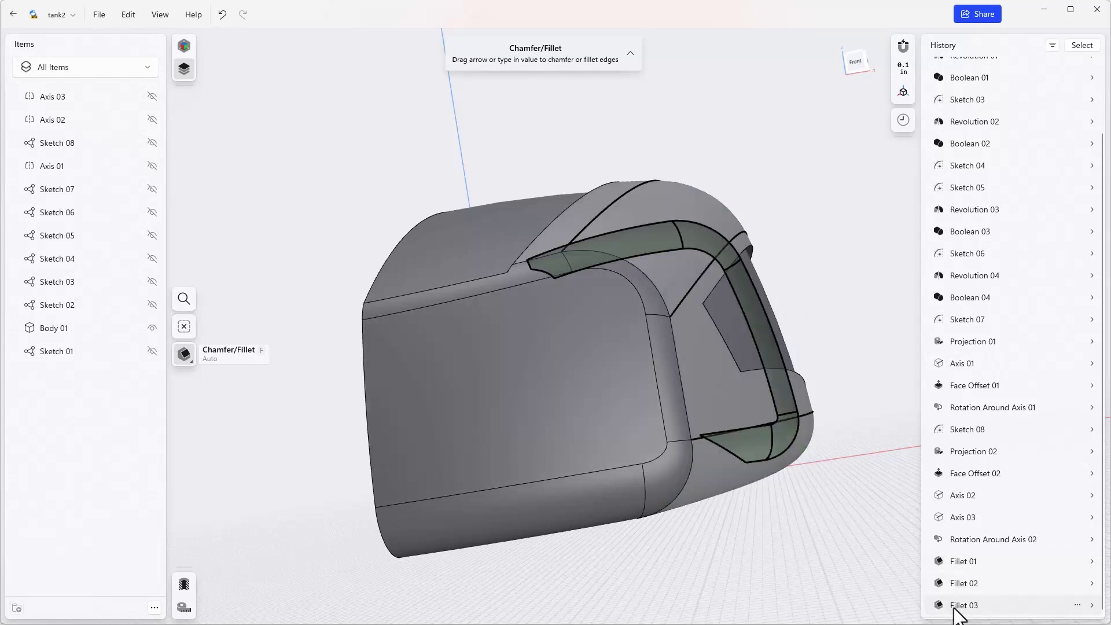
left_click(784, 545)
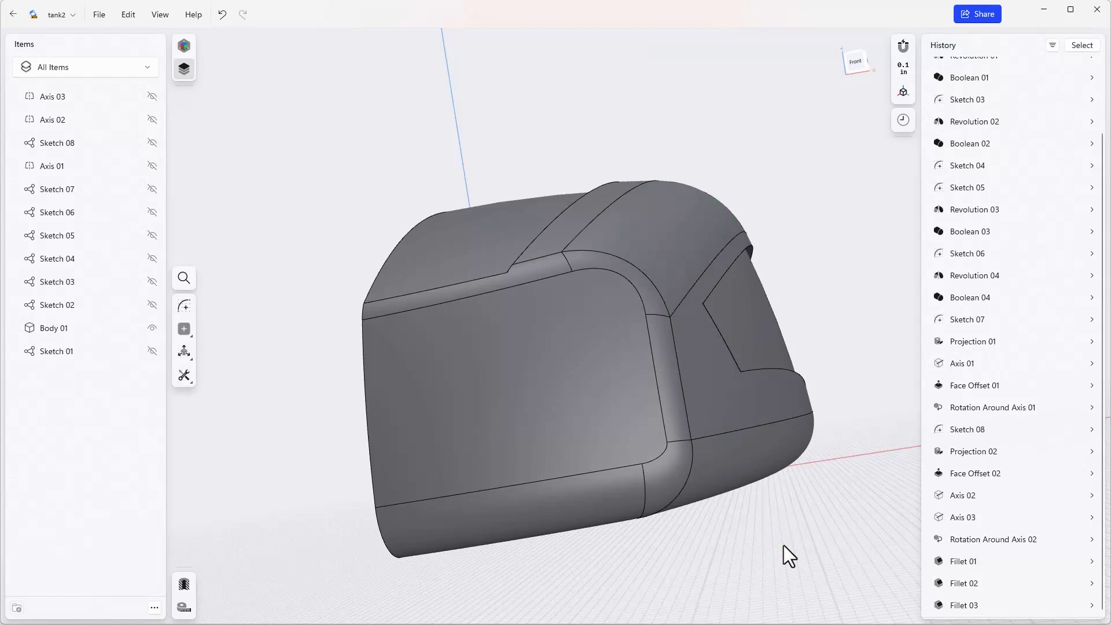
mouse_move(796, 539)
right_mouse_down()
mouse_move(553, 396)
mouse_move(511, 439)
right_mouse_up()
Round the curved underside edge with a 0.625-inch fillet.
scroll(797, 540, "down", 5)
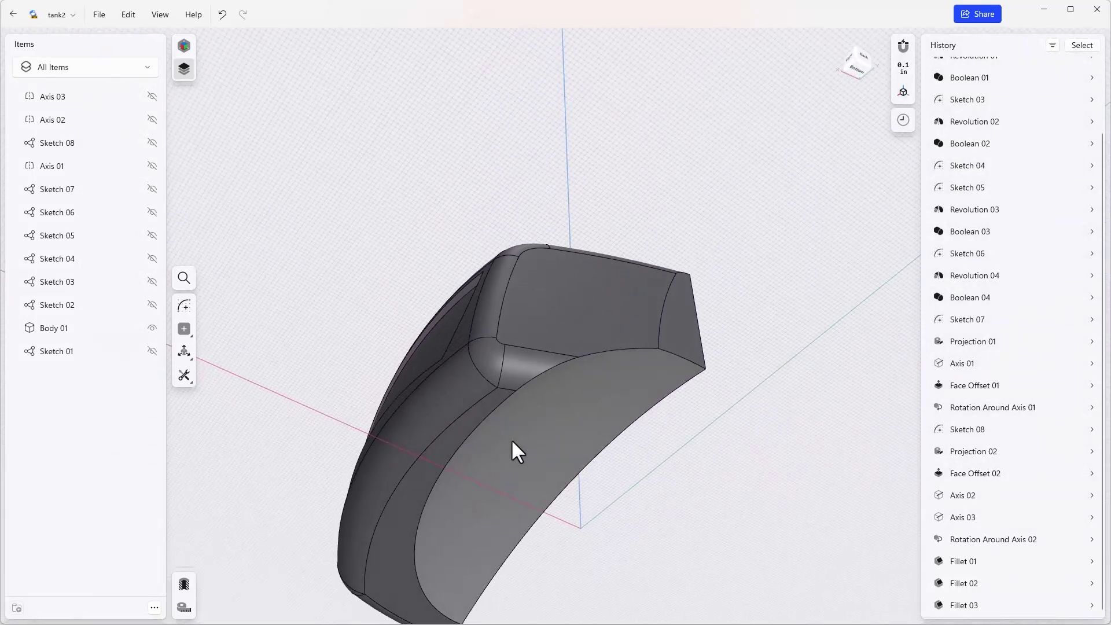
left_click(458, 448)
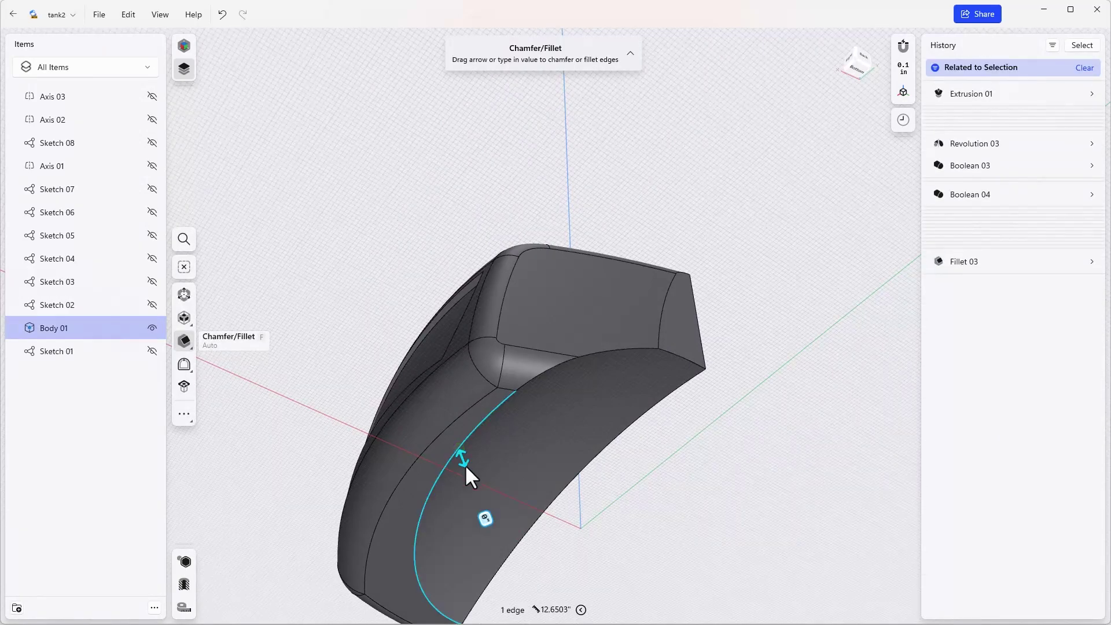
left_click_drag(466, 471, 480, 486)
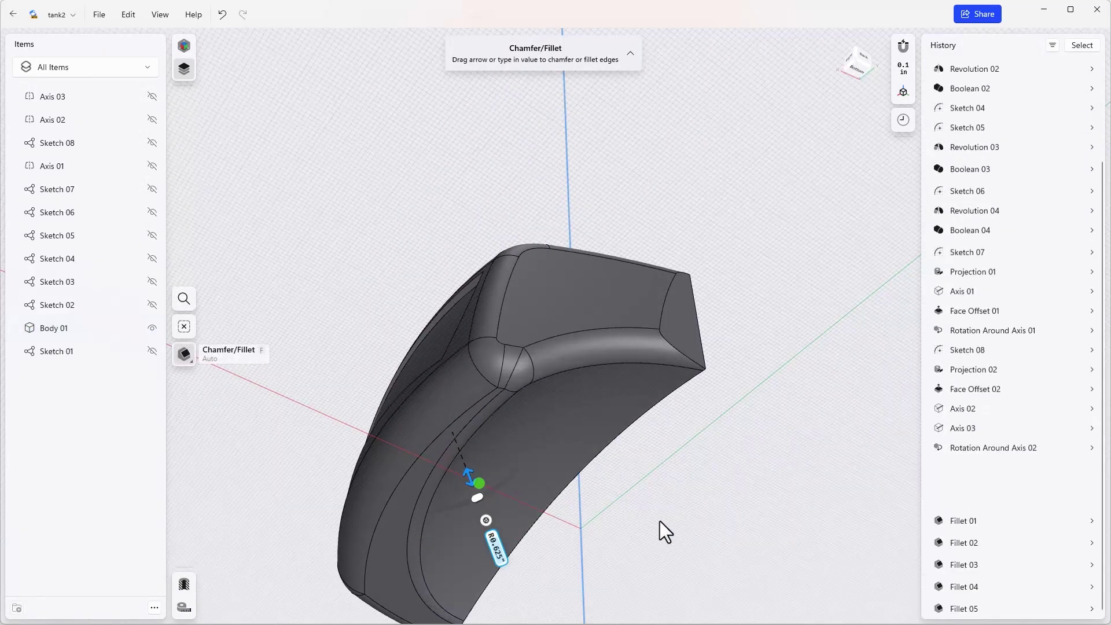
left_click(694, 533)
right_click_drag(693, 533, 698, 529)
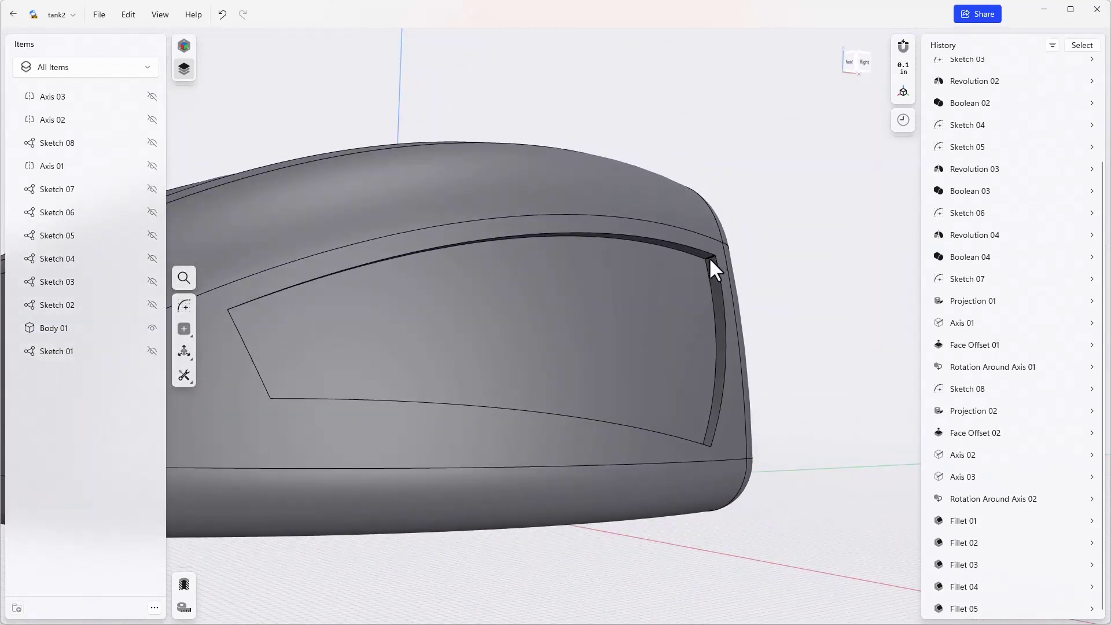
Select the two rim edges of the side indentation for filleting.
left_click(710, 257)
right_click_drag(714, 287, 717, 342)
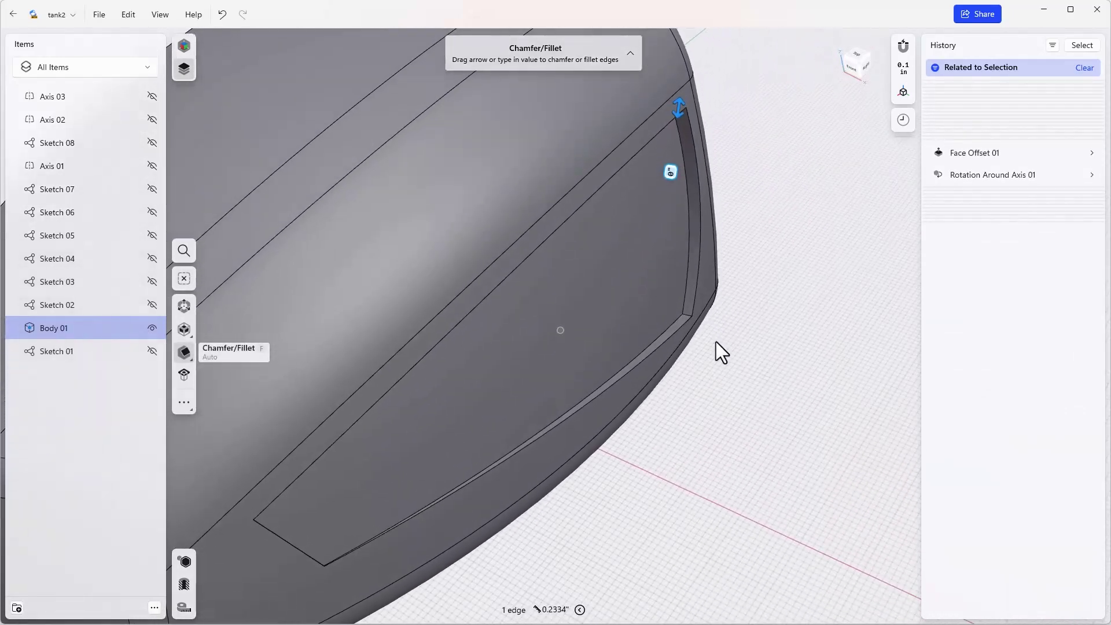
left_click(688, 315, "shift")
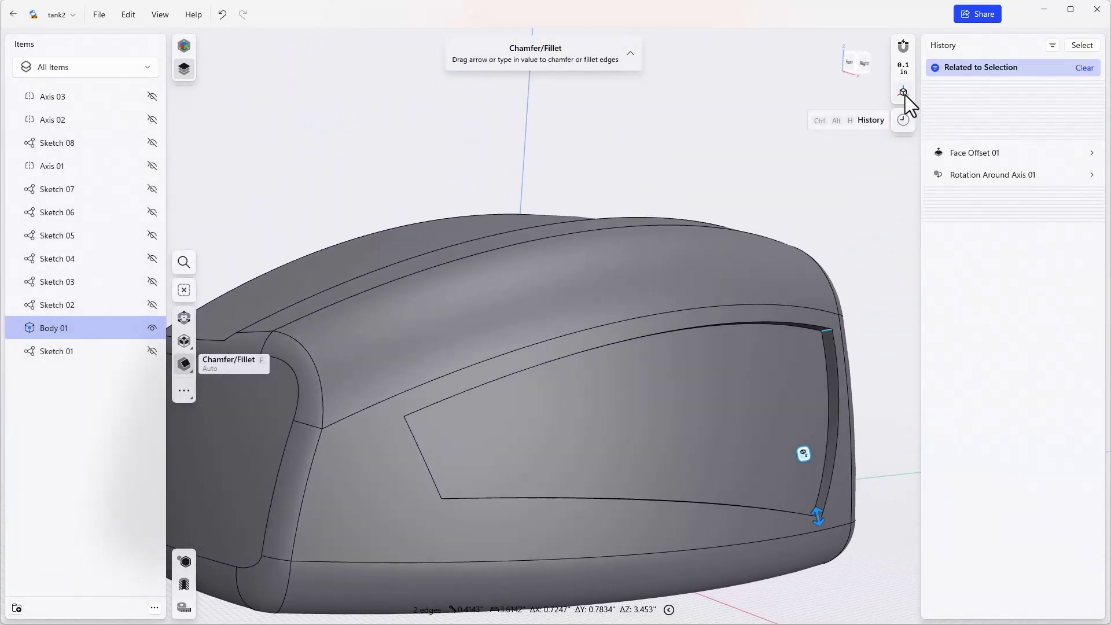
left_click(904, 93)
Enable Show Hidden Edges, then fillet the indentation rims and top groove edge at about 1.06 inch.
left_click(793, 97)
left_click(874, 177)
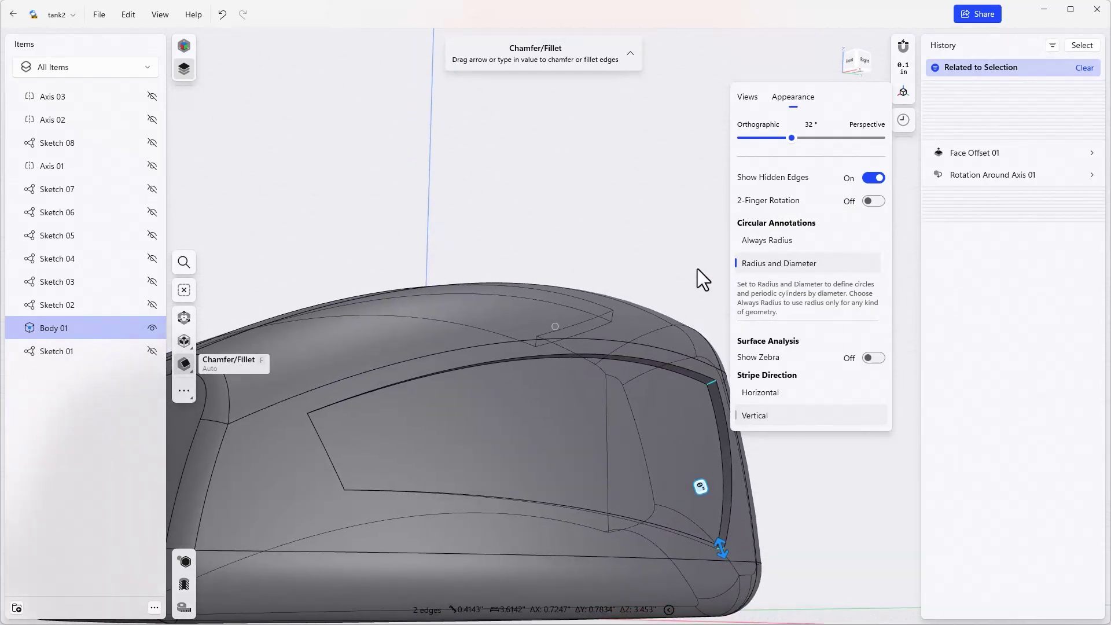
key("shift")
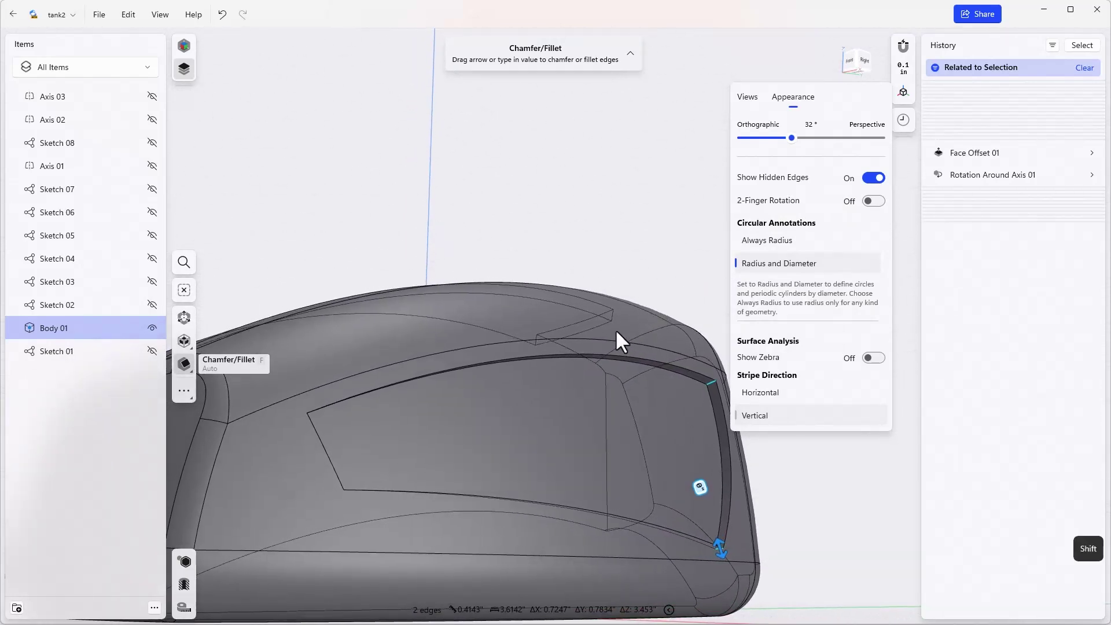
left_click(613, 315, "shift")
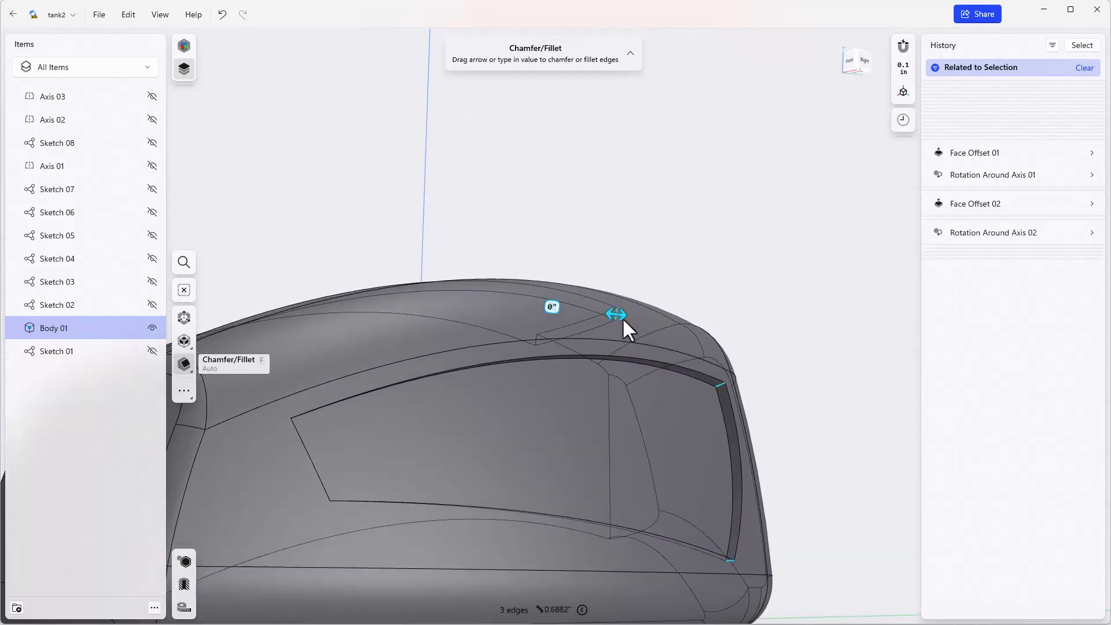
left_click_drag(621, 313, 561, 333)
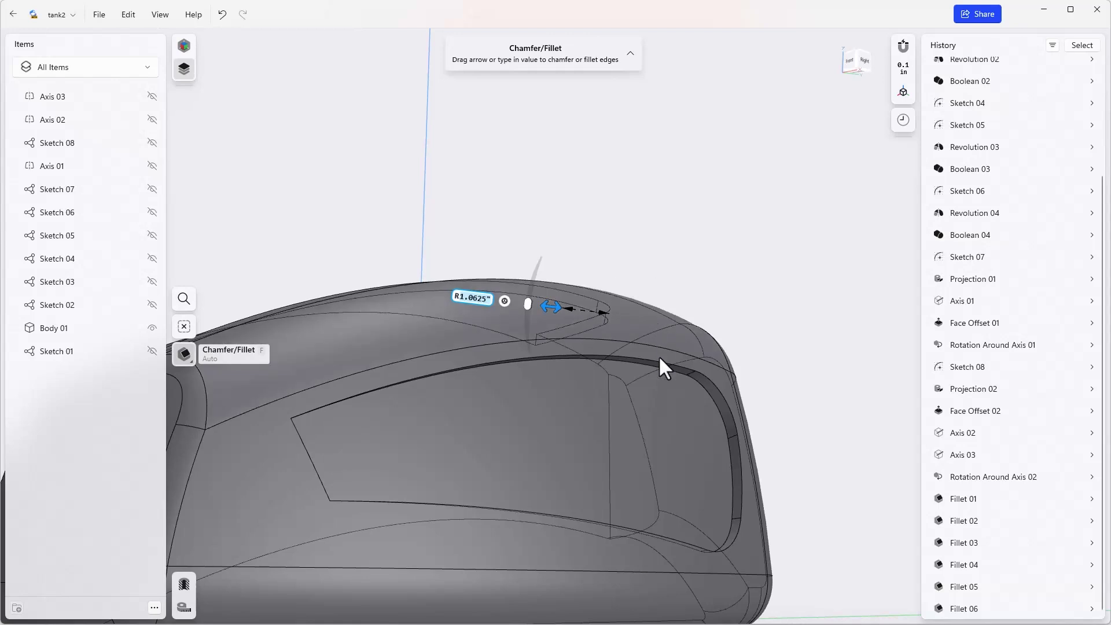
key("Escape")
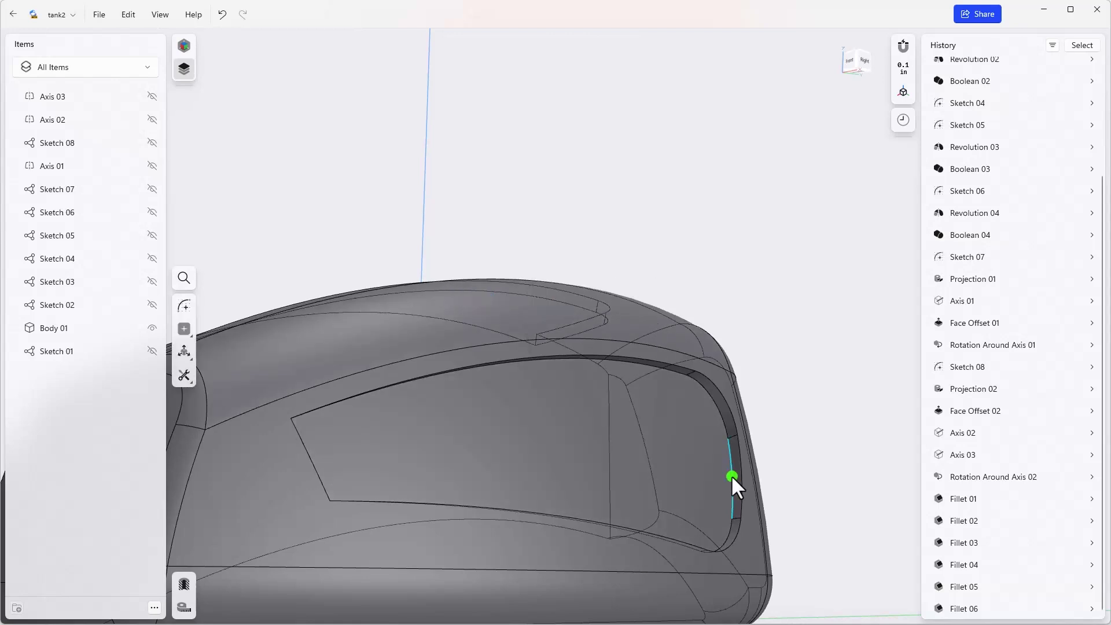
left_click(732, 475, "shift")
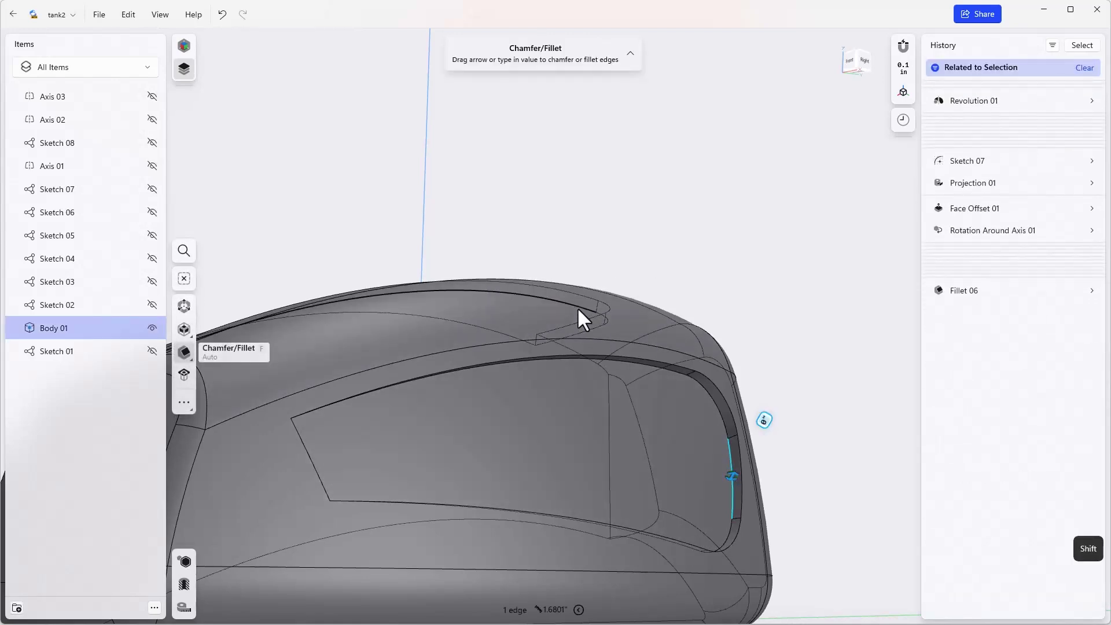
Give the window side and top groove edges a small fillet, abandoning the failed larger fillet.
left_click(578, 308, "shift")
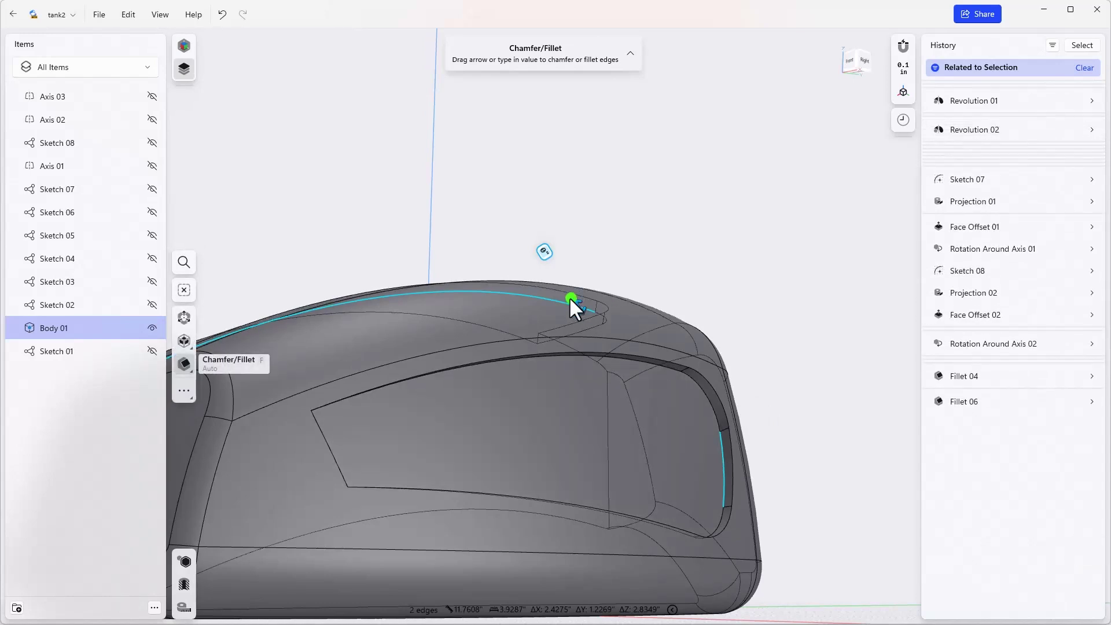
left_click_drag(572, 301, 563, 295)
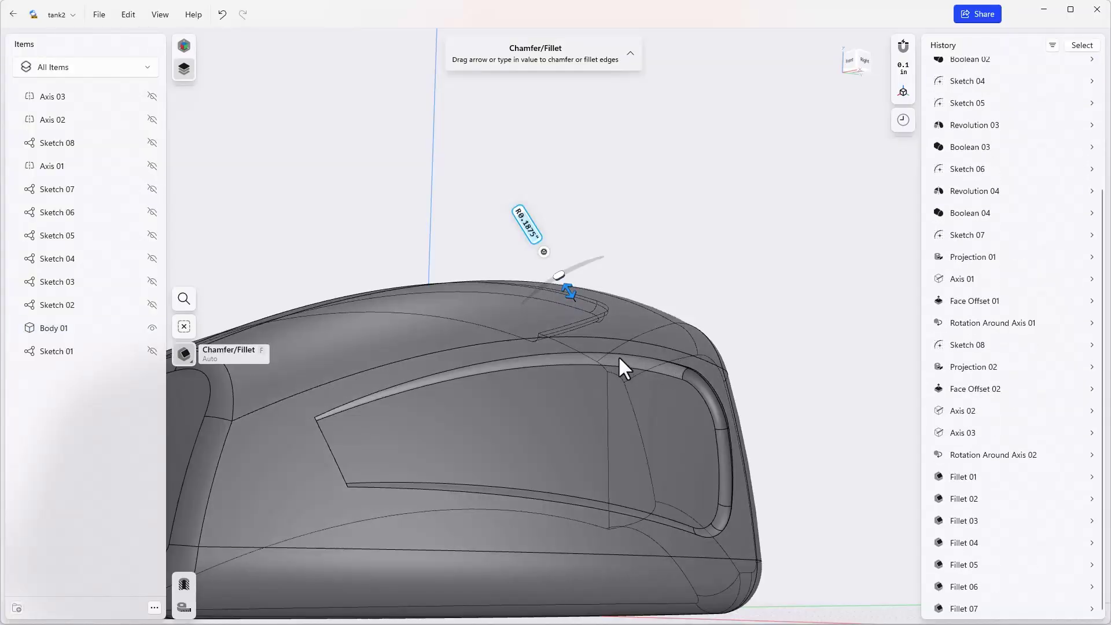
left_click(623, 352)
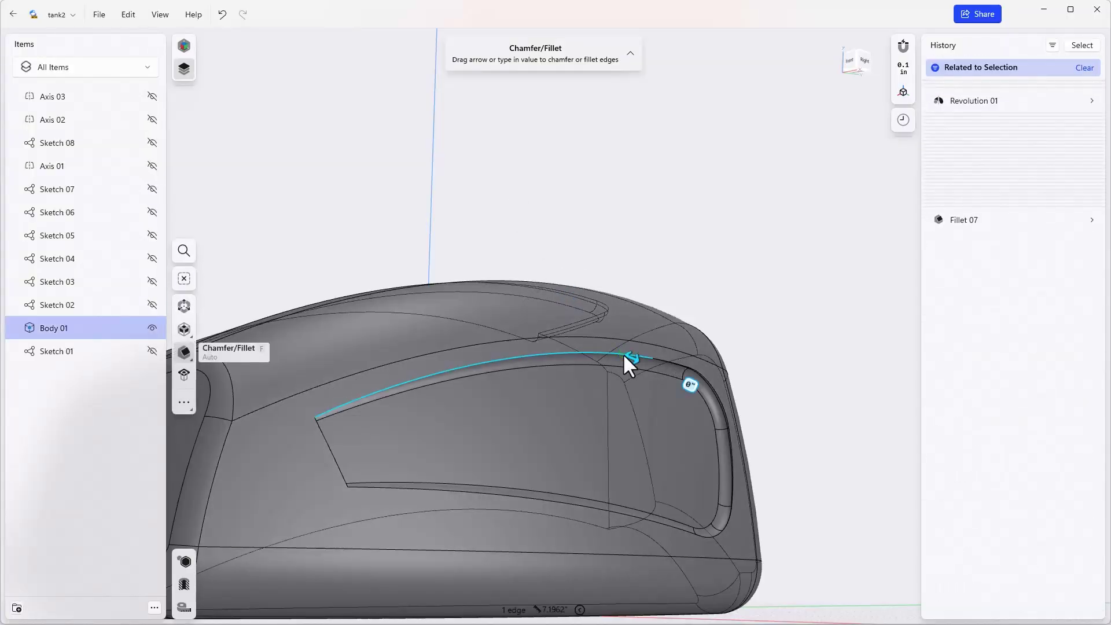
scroll(584, 301, "up", 1)
scroll(582, 298, "up", 1)
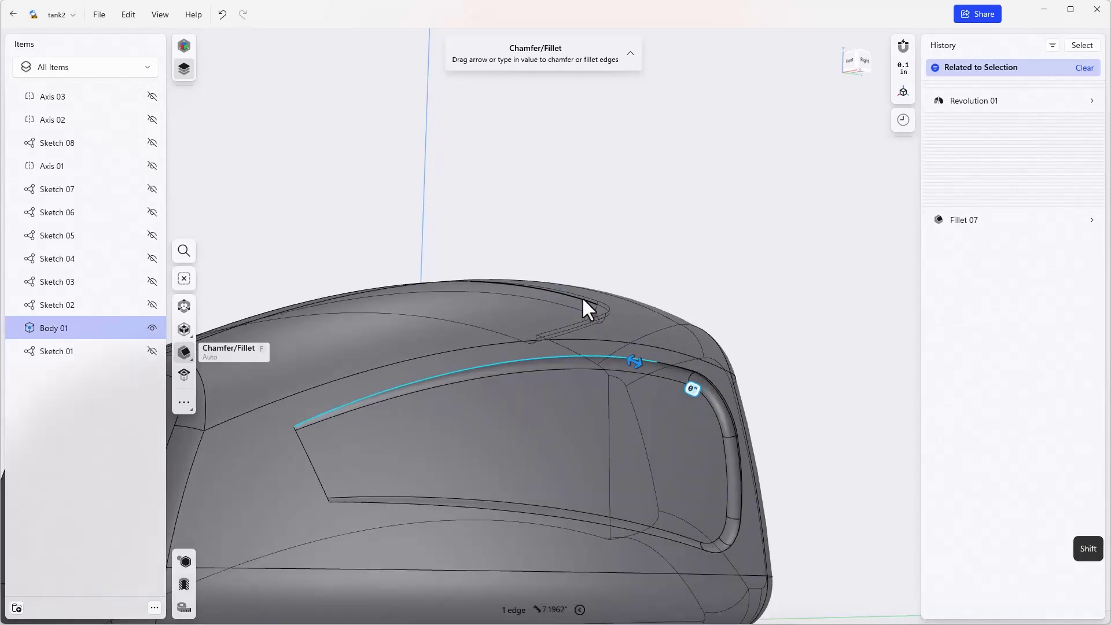
left_click(582, 296, "shift")
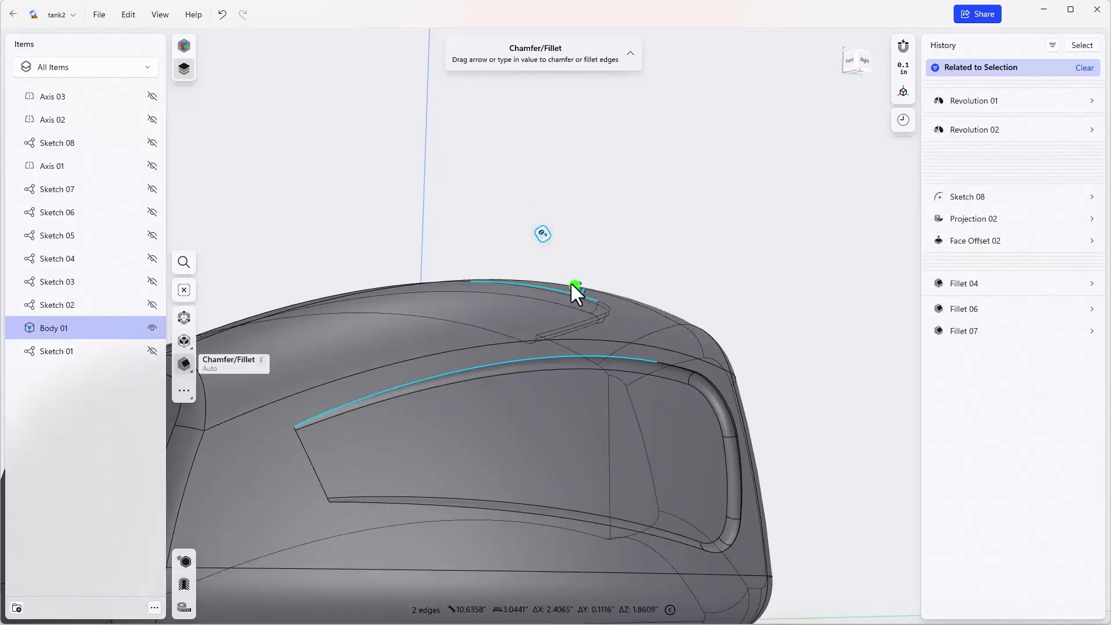
left_click_drag(572, 284, 567, 275)
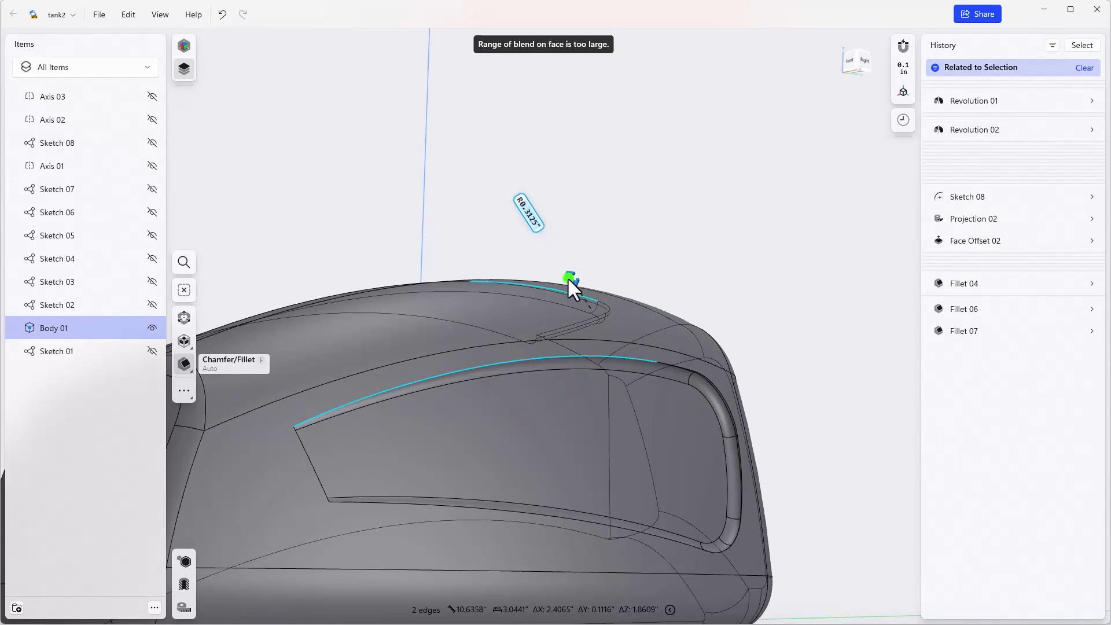
left_click_drag(568, 276, 578, 299)
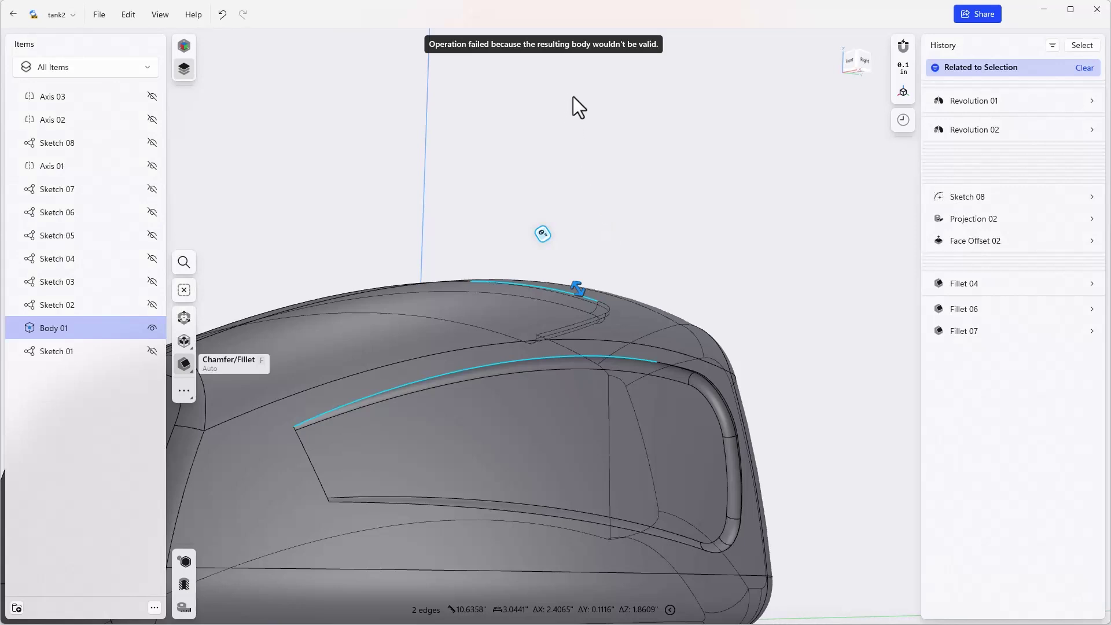
key("Escape")
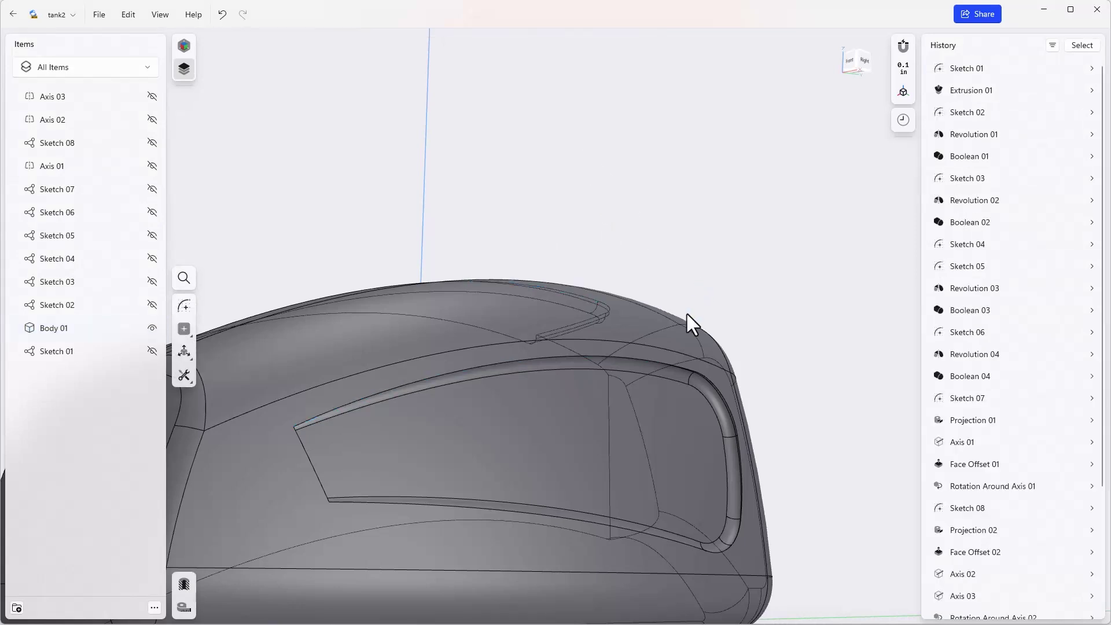
Fillet the window frame's side, adjacent and long upper edges at 0.375 inch.
left_click(741, 449)
key("f")
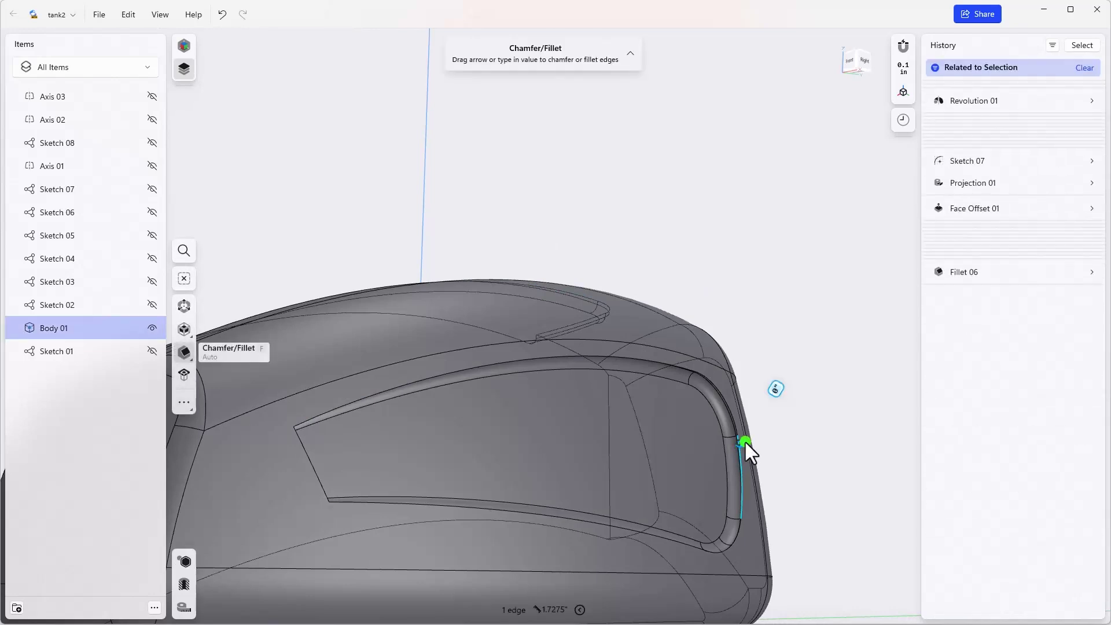
left_click_drag(746, 442, 747, 432)
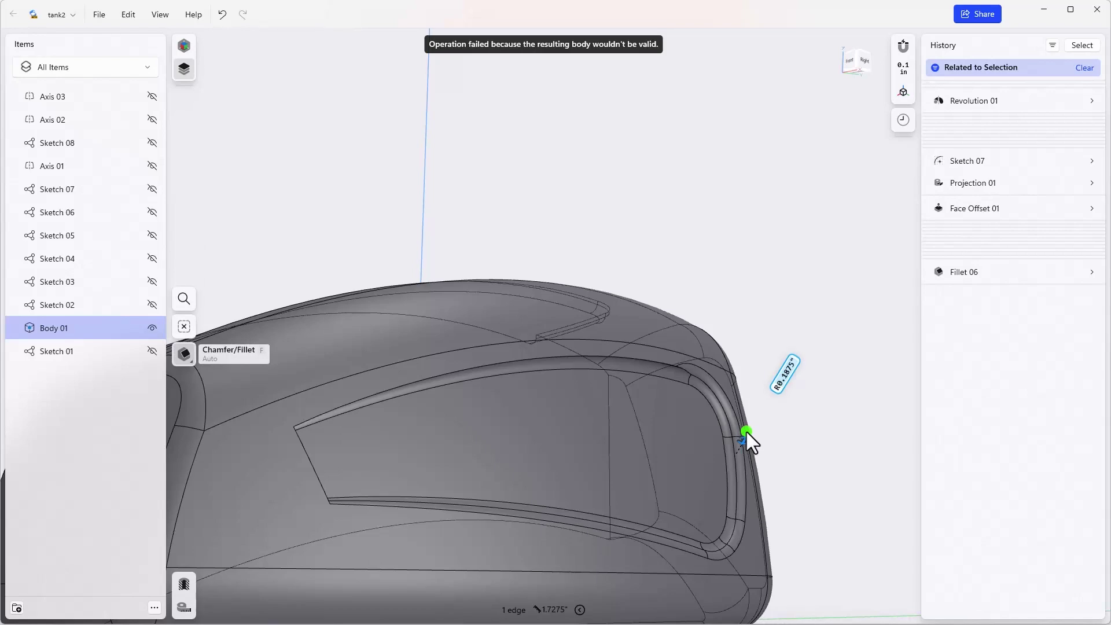
left_click_drag(746, 433, 742, 435)
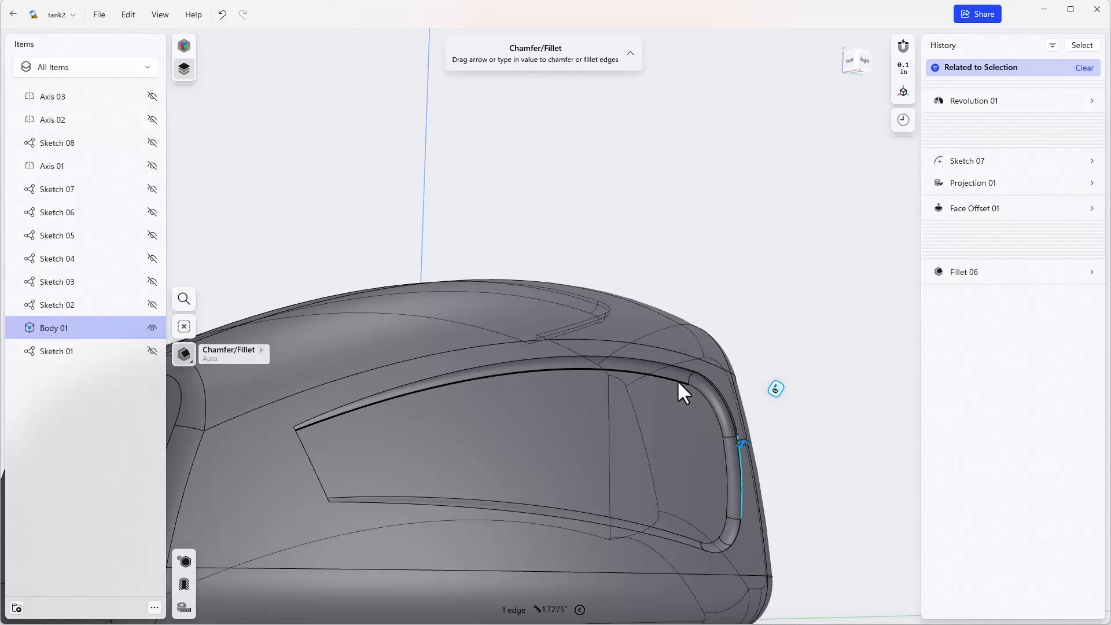
key("shift")
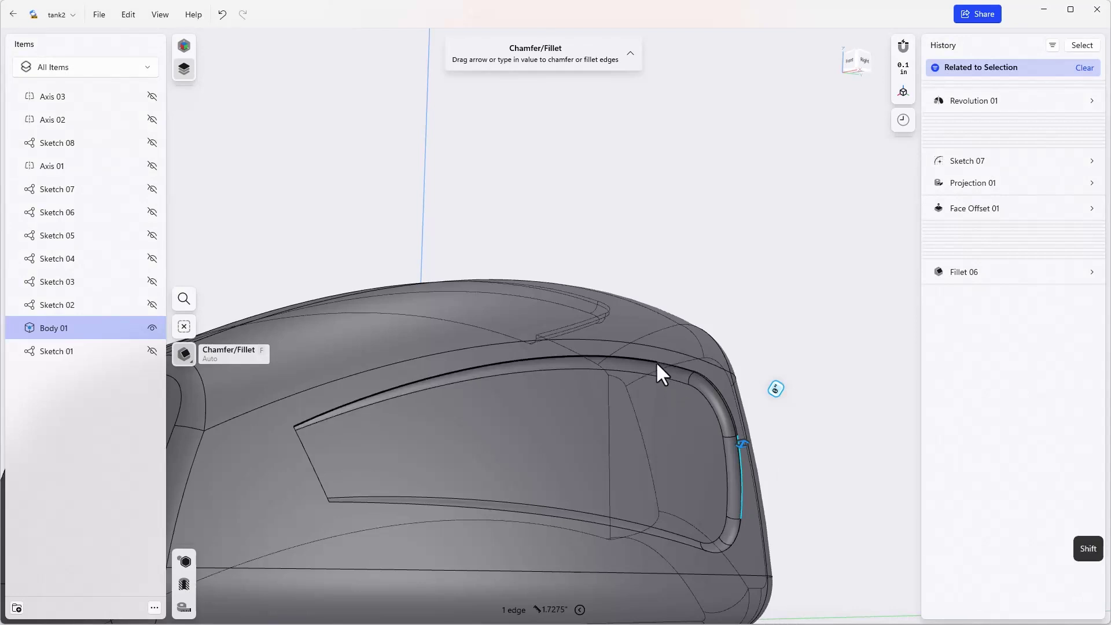
left_click(664, 366, "shift")
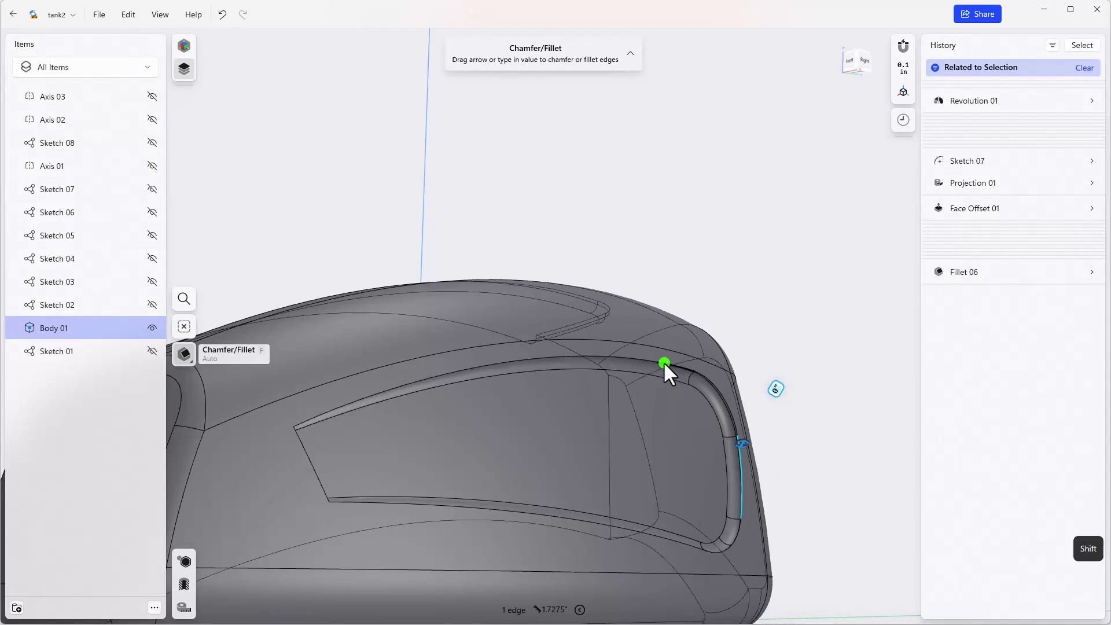
left_click(631, 357, "shift")
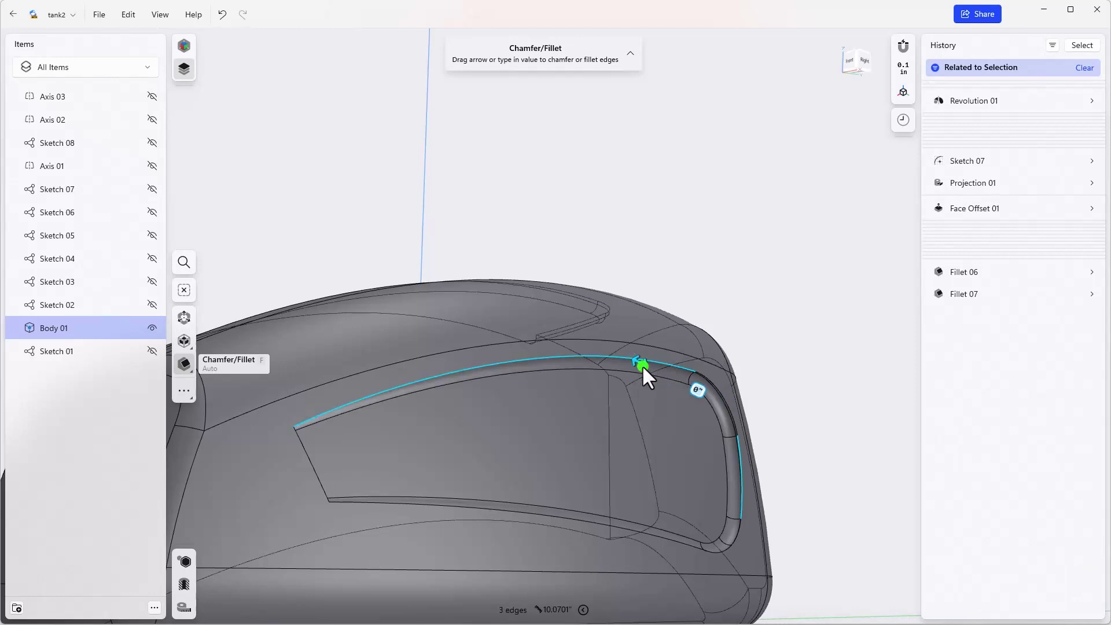
left_click_drag(643, 367, 657, 376)
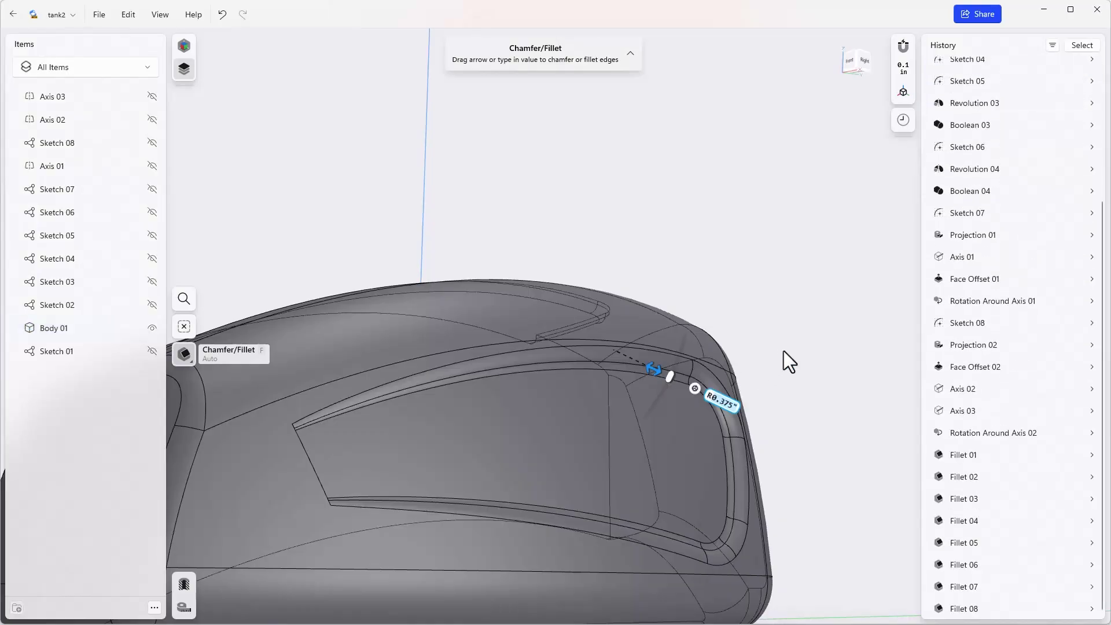
left_click(786, 349)
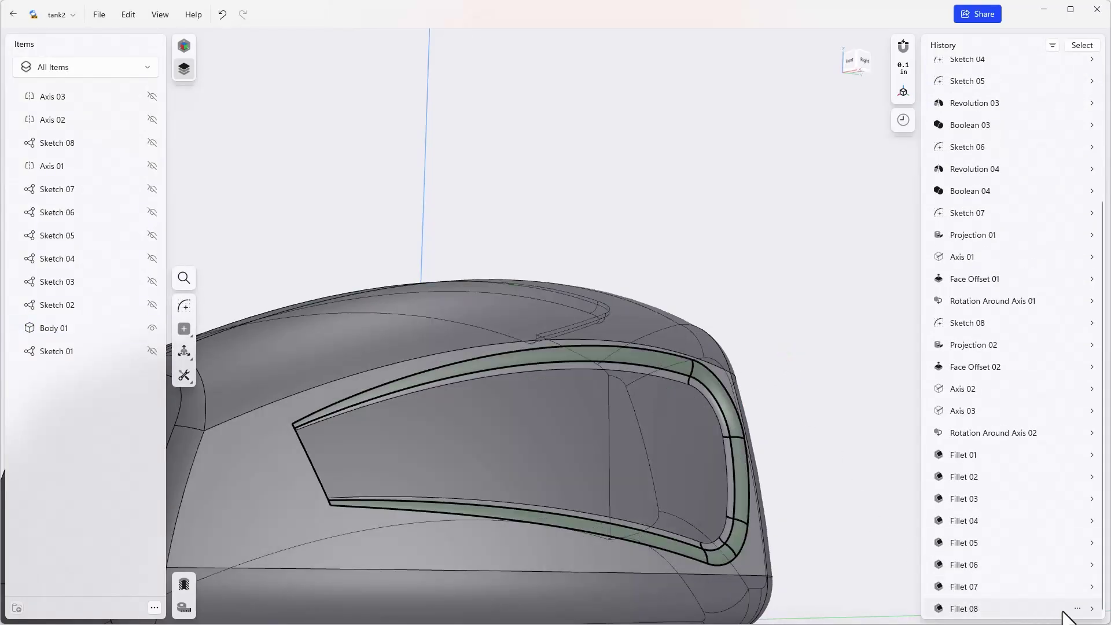
Add the top groove lip, short groove segment and tube edge to Fillet 08.
left_click(1093, 610)
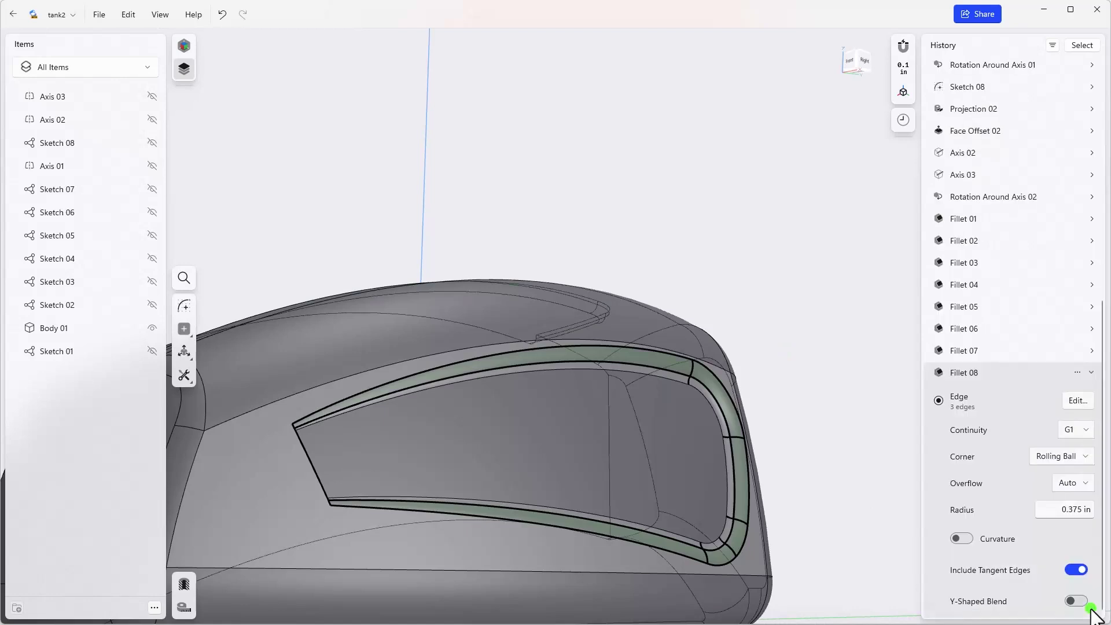
left_click(1080, 401)
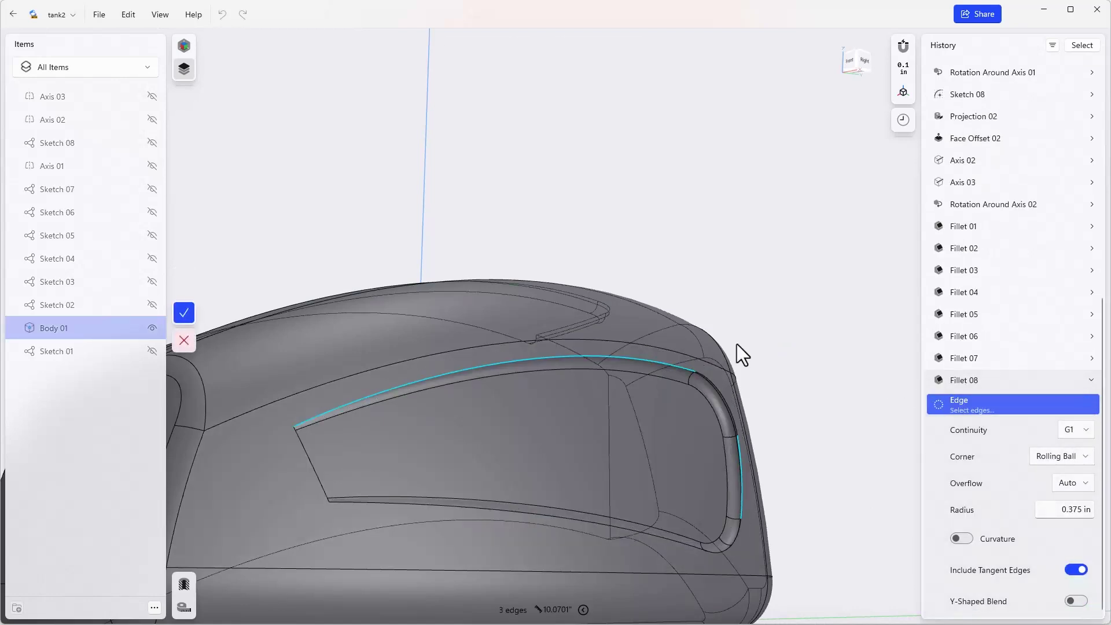
left_click(591, 295)
left_click(580, 321)
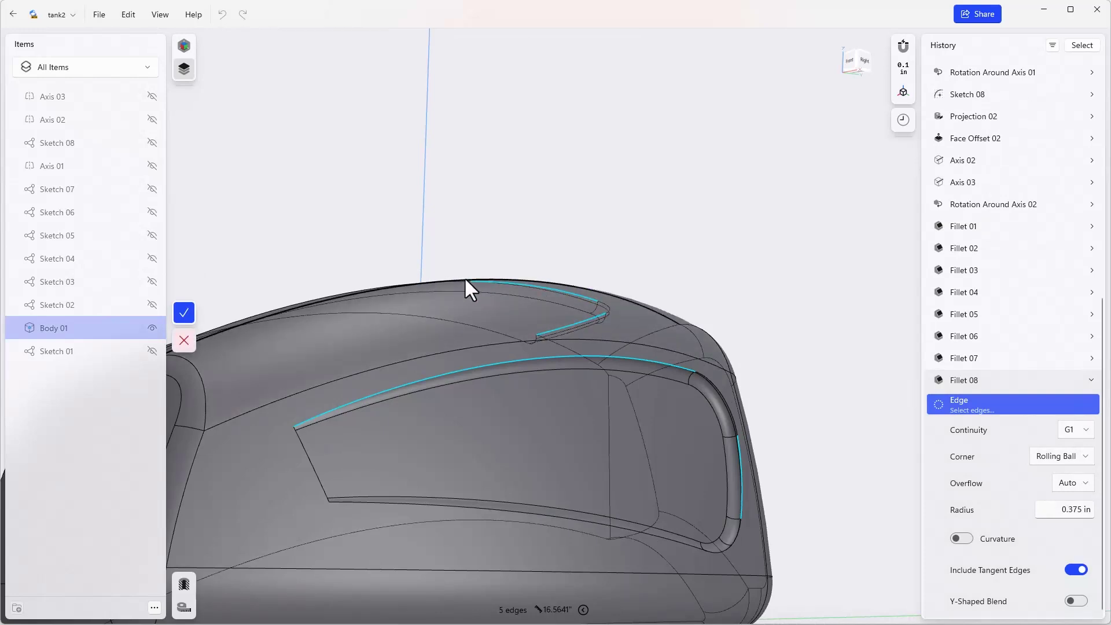
right_click_drag(480, 309, 600, 330)
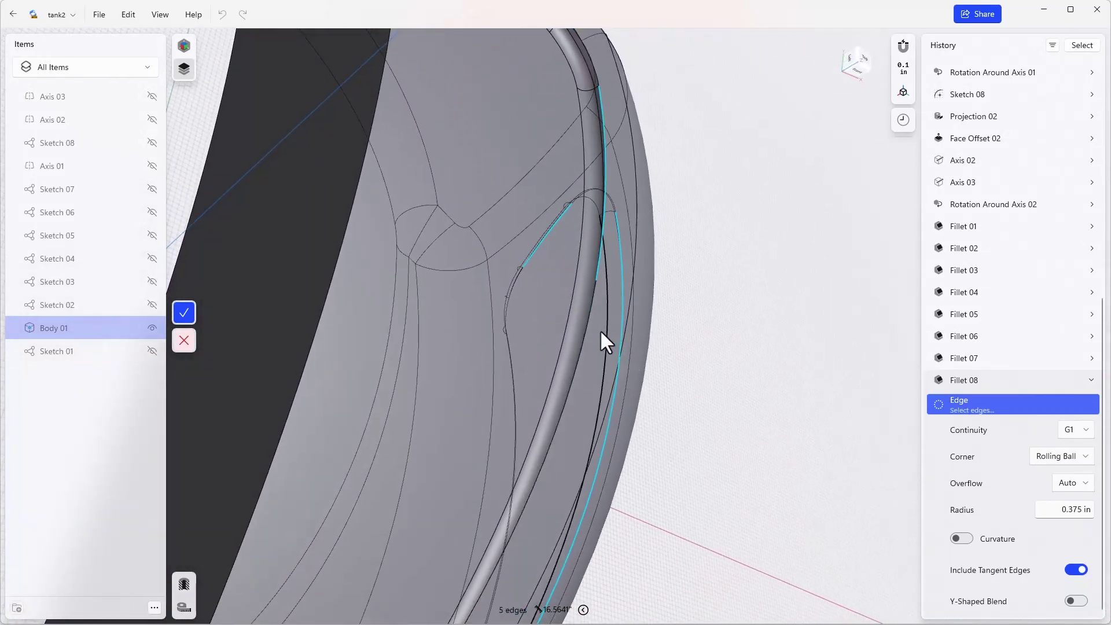
left_click(586, 337)
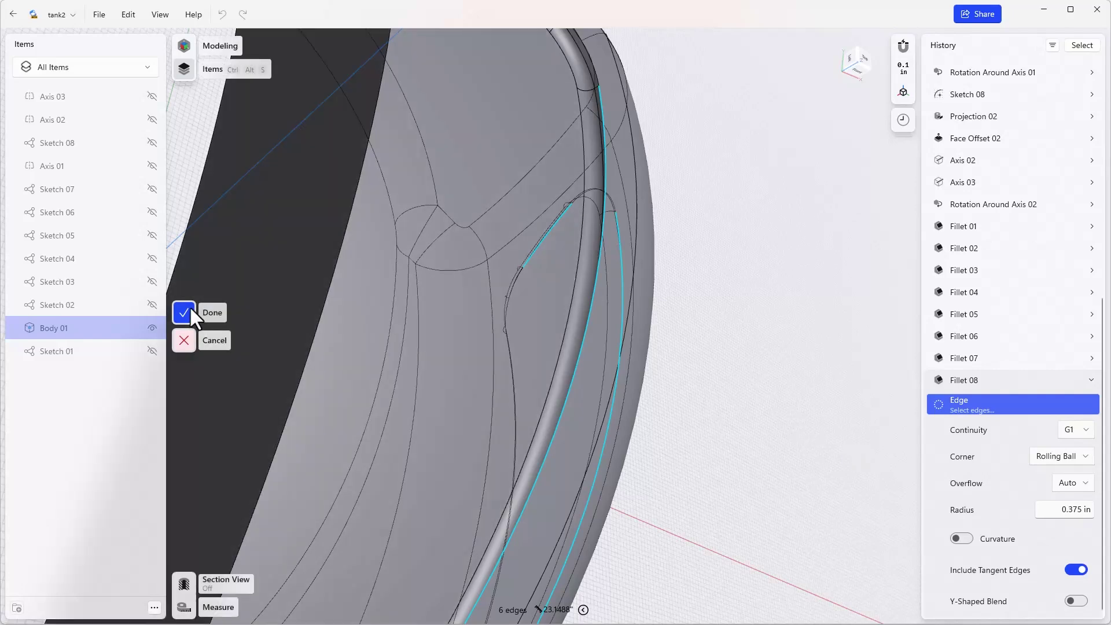
key("Return")
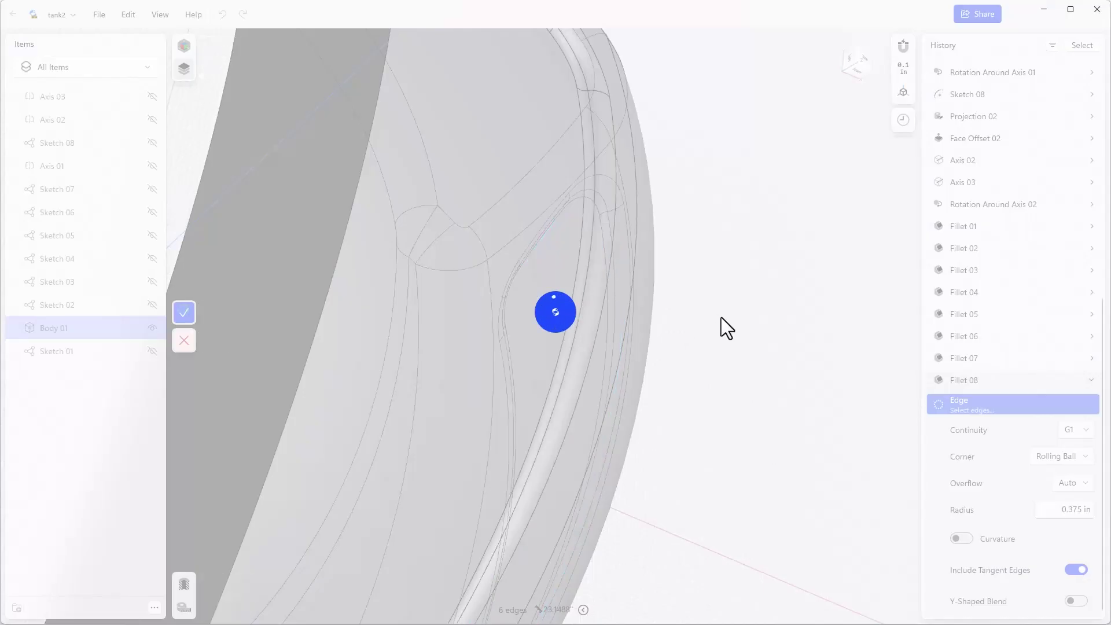
scroll(717, 311, "down", 5)
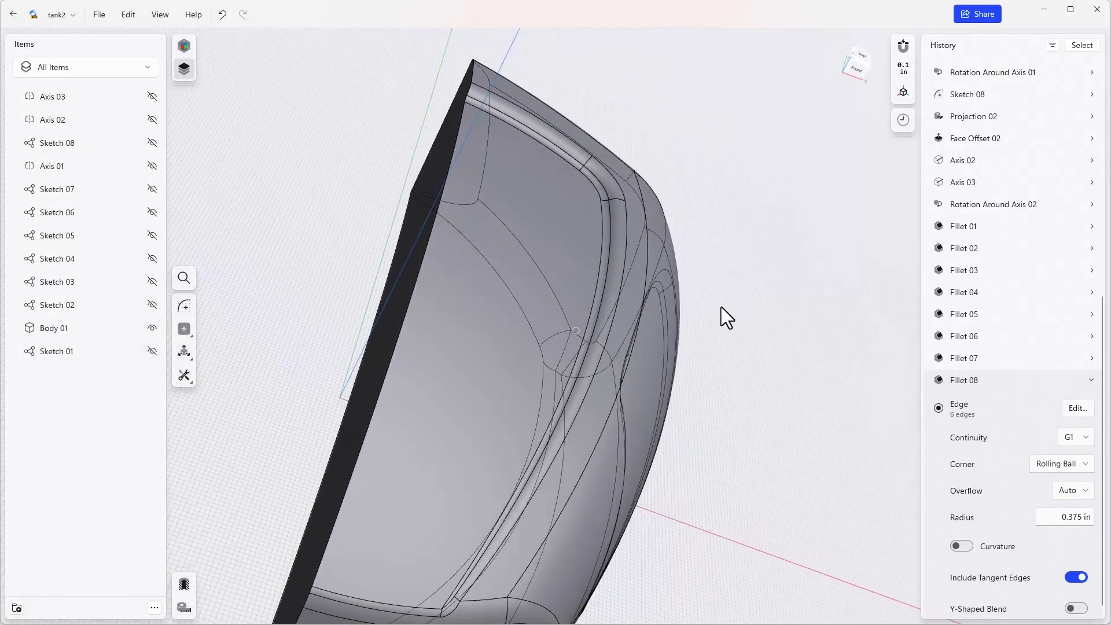
mouse_move(719, 311)
right_mouse_down()
mouse_move(729, 293)
mouse_move(825, 360)
right_mouse_up()
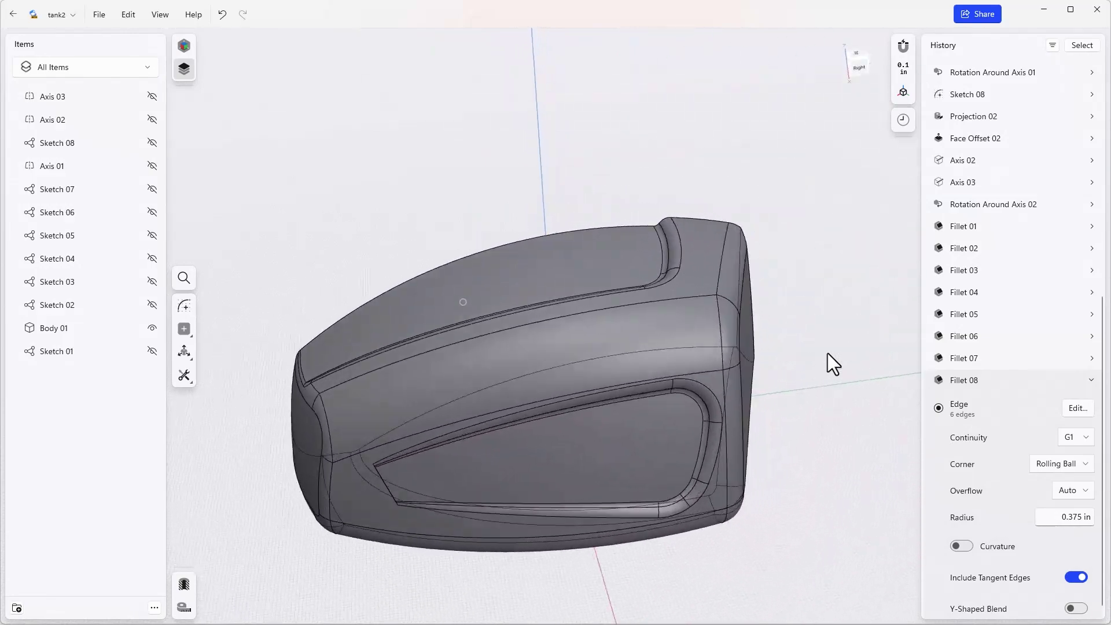
left_click(825, 336)
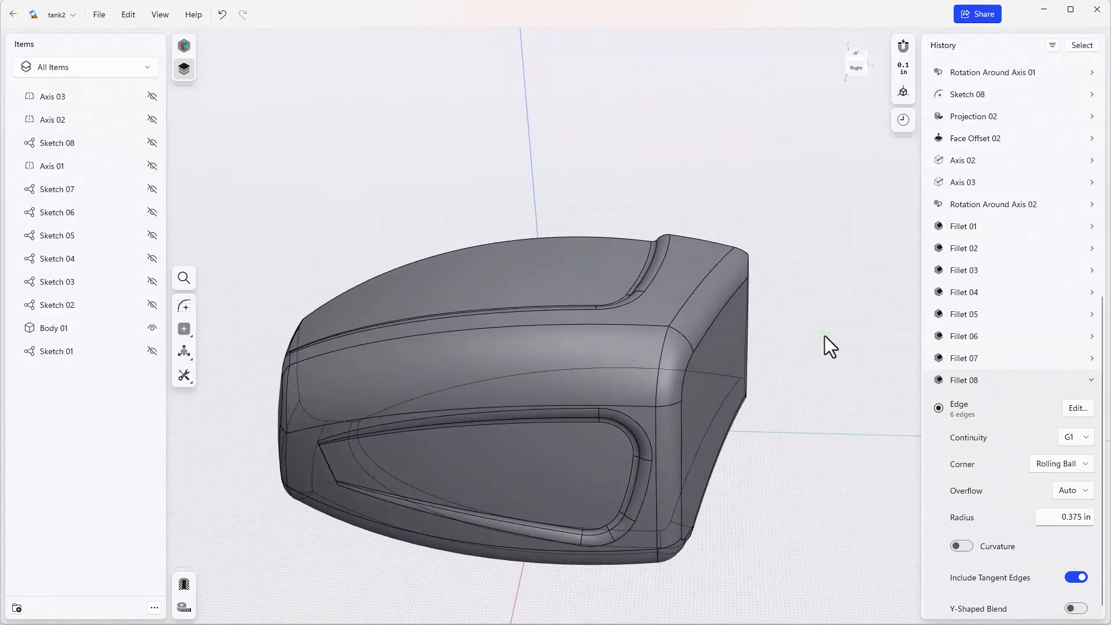